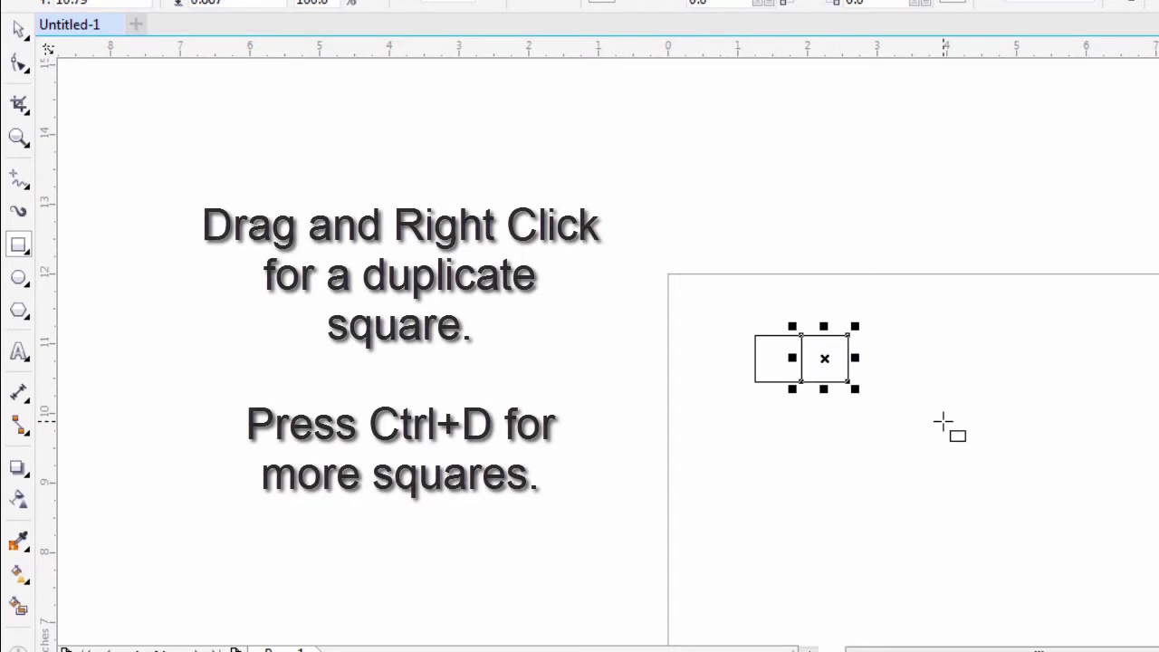
Duplicate the selected square repeatedly along the row until there are 19 adjoining squares
{"action": "key", "text": "ctrl+d"}
{"action": "key", "text": "ctrl+d"}
{"action": "key", "text": "ctrl+d"}
{"action": "key", "text": "ctrl+d"}
{"action": "key", "text": "ctrl+d"}
{"action": "key", "text": "ctrl+d"}
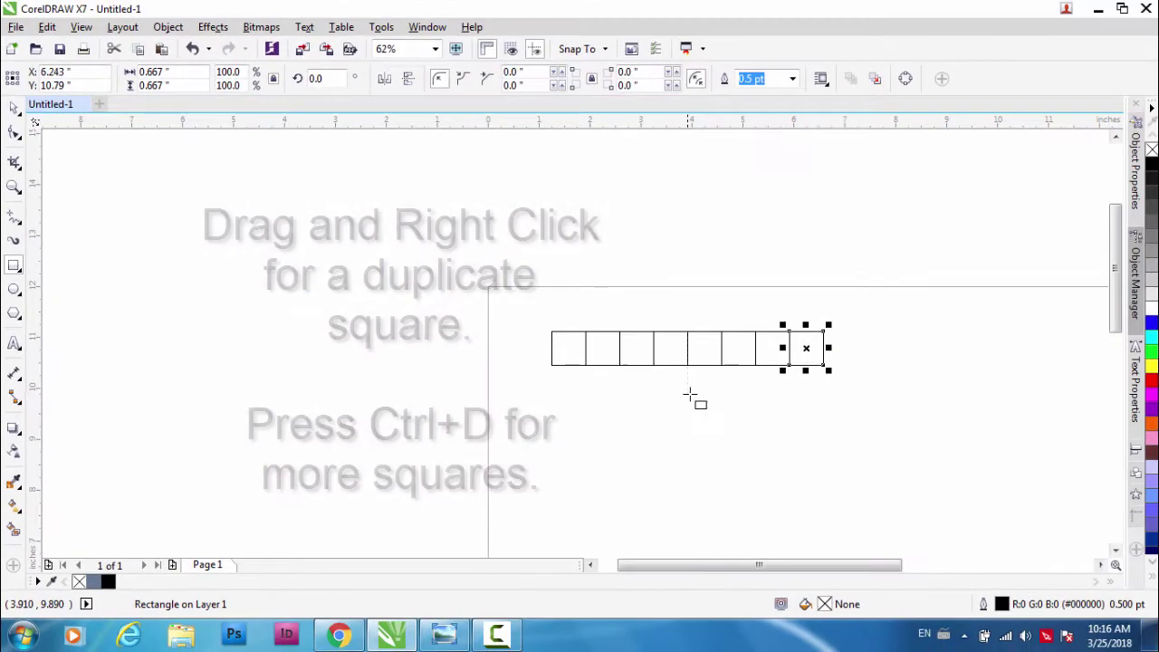
{"action": "key", "text": "ctrl+d"}
{"action": "key", "text": "ctrl+d"}
{"action": "key", "text": "ctrl+d"}
{"action": "key", "text": "ctrl+d"}
{"action": "key", "text": "ctrl+d"}
{"action": "key", "text": "ctrl+d"}
{"action": "key", "text": "ctrl+d"}
{"action": "key", "text": "ctrl+d"}
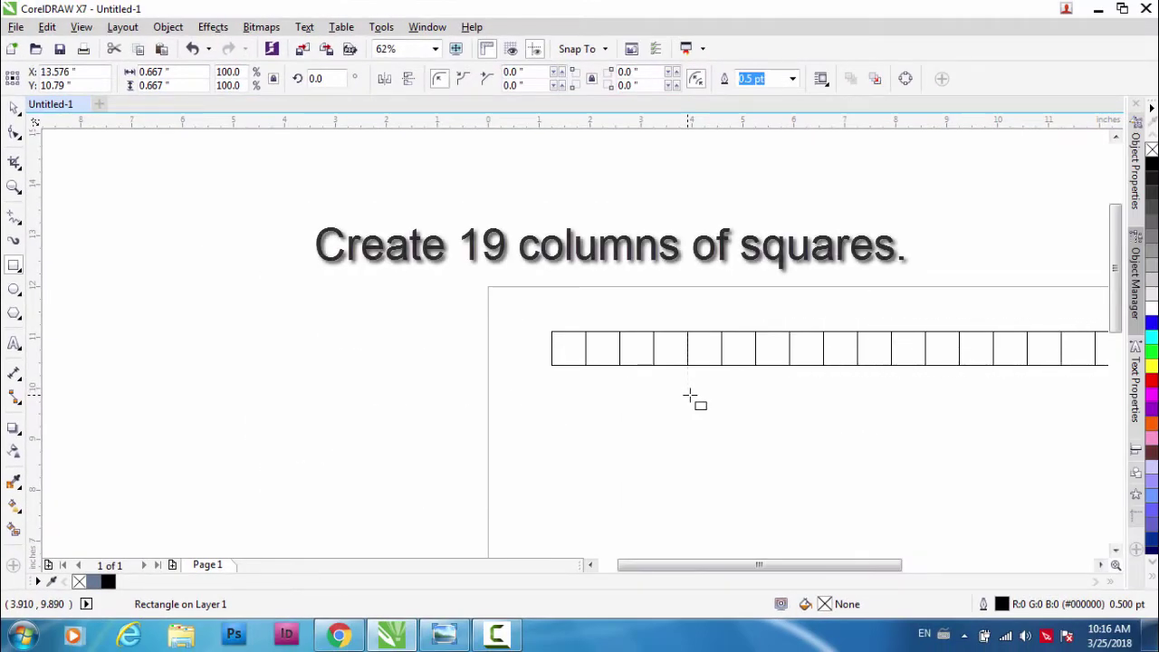
Select the whole row of 19 squares and place a copy directly beneath it, edge to edge
{"action": "scroll", "coordinate": [609, 354], "scroll_direction": "down", "scroll_amount": 2}
{"action": "scroll", "coordinate": [609, 354], "scroll_direction": "up", "scroll_amount": 1}
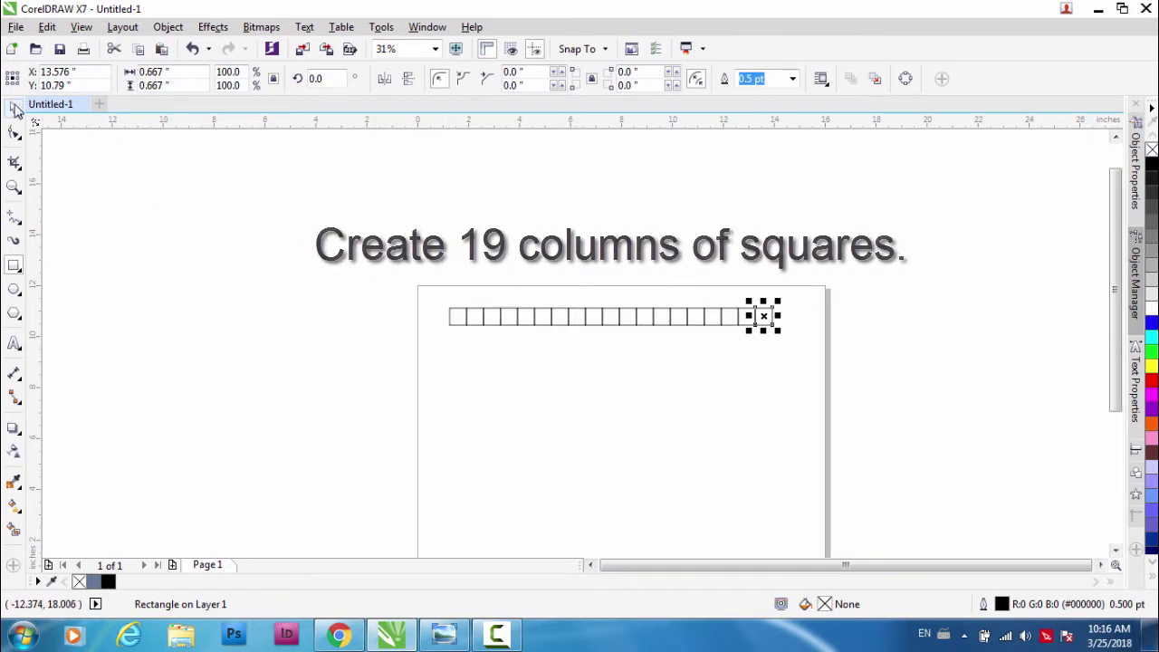
{"action": "left_click_drag", "start_coordinate": [393, 251], "coordinate": [819, 407]}
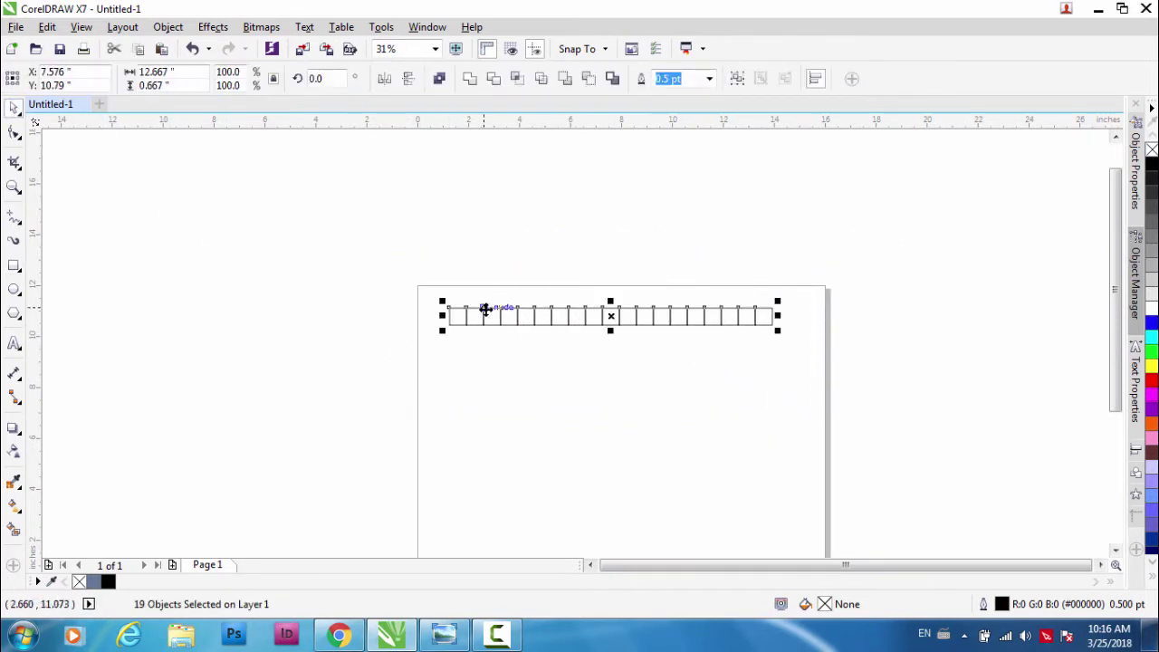
{"action": "scroll", "coordinate": [485, 309], "scroll_direction": "up", "scroll_amount": 4}
{"action": "left_click_drag", "start_coordinate": [544, 183], "coordinate": [545, 250]}
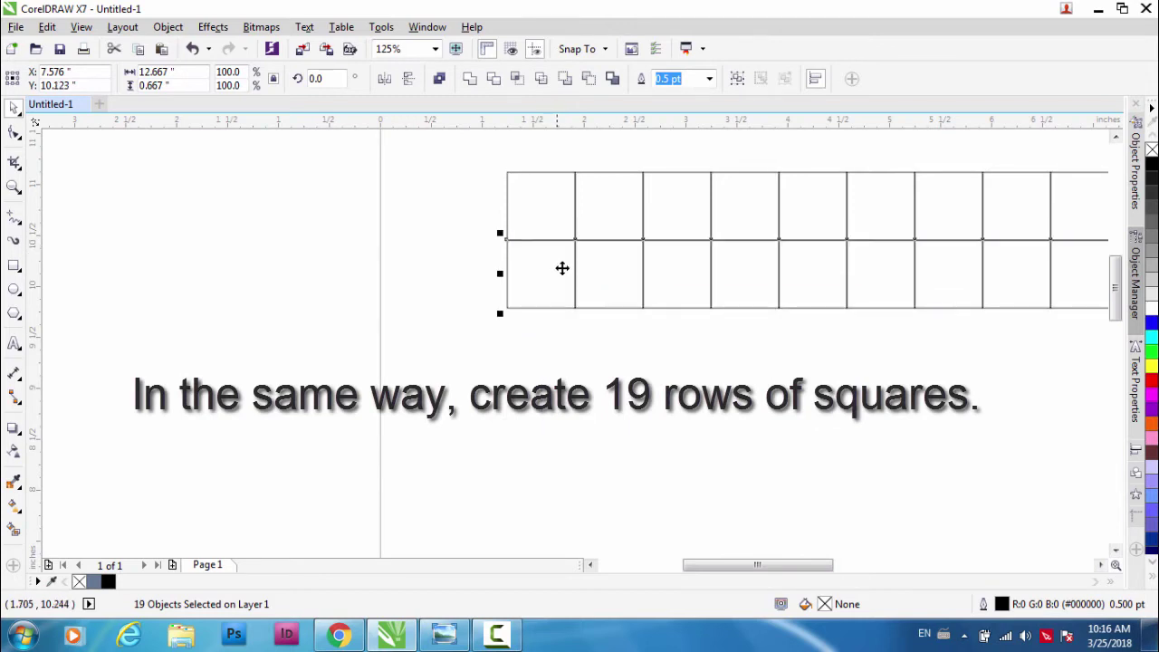
{"action": "scroll", "coordinate": [701, 334], "scroll_direction": "down", "scroll_amount": 4}
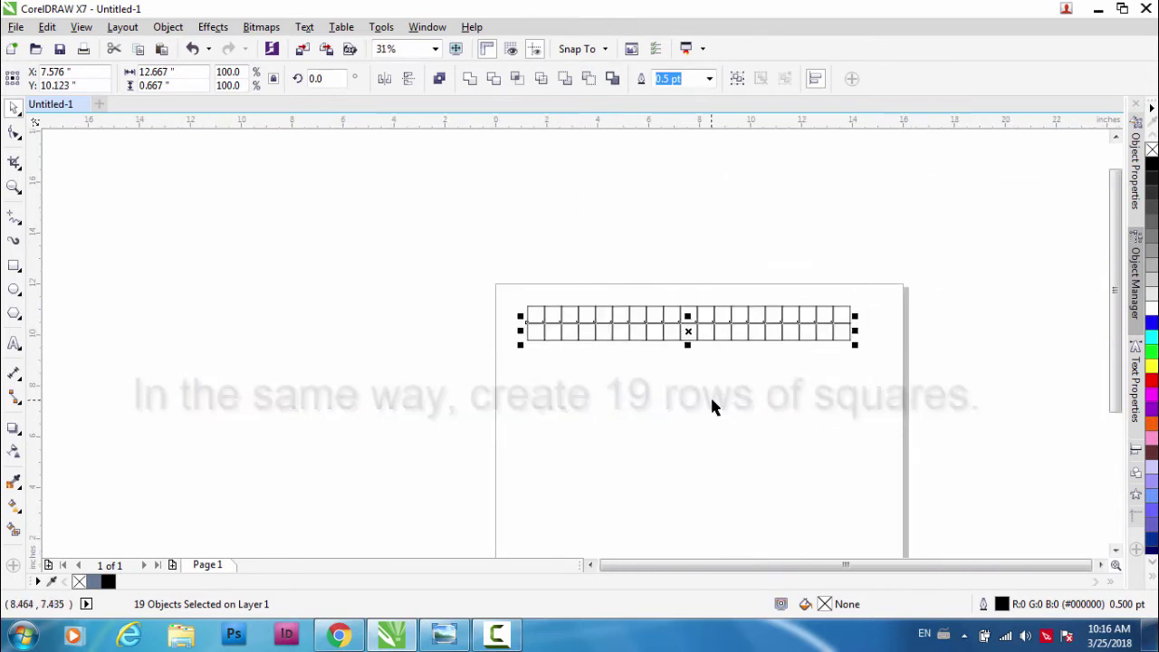
Repeat the row duplication downward until the grid has 19 rows of squares
{"action": "key", "text": "ctrl+r"}
{"action": "key", "text": "ctrl+r"}
{"action": "key", "text": "ctrl+r"}
{"action": "key", "text": "ctrl+r"}
{"action": "key", "text": "ctrl+r"}
{"action": "key", "text": "ctrl+r"}
{"action": "key", "text": "ctrl+r"}
{"action": "key", "text": "ctrl+r"}
{"action": "key", "text": "ctrl+r"}
{"action": "key", "text": "ctrl+r"}
{"action": "key", "text": "ctrl+r"}
{"action": "key", "text": "ctrl+r"}
{"action": "key", "text": "ctrl+r"}
{"action": "key", "text": "ctrl+r"}
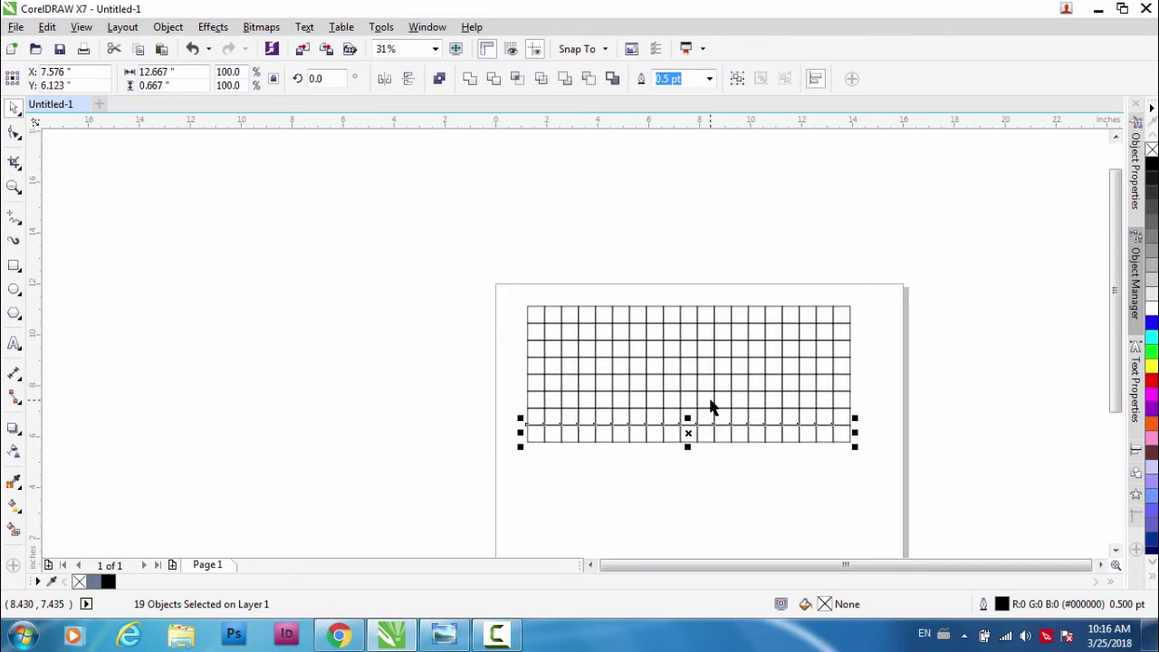
{"action": "key", "text": "ctrl+r"}
{"action": "key", "text": "ctrl+r"}
{"action": "key", "text": "ctrl+r"}
{"action": "key", "text": "ctrl+r"}
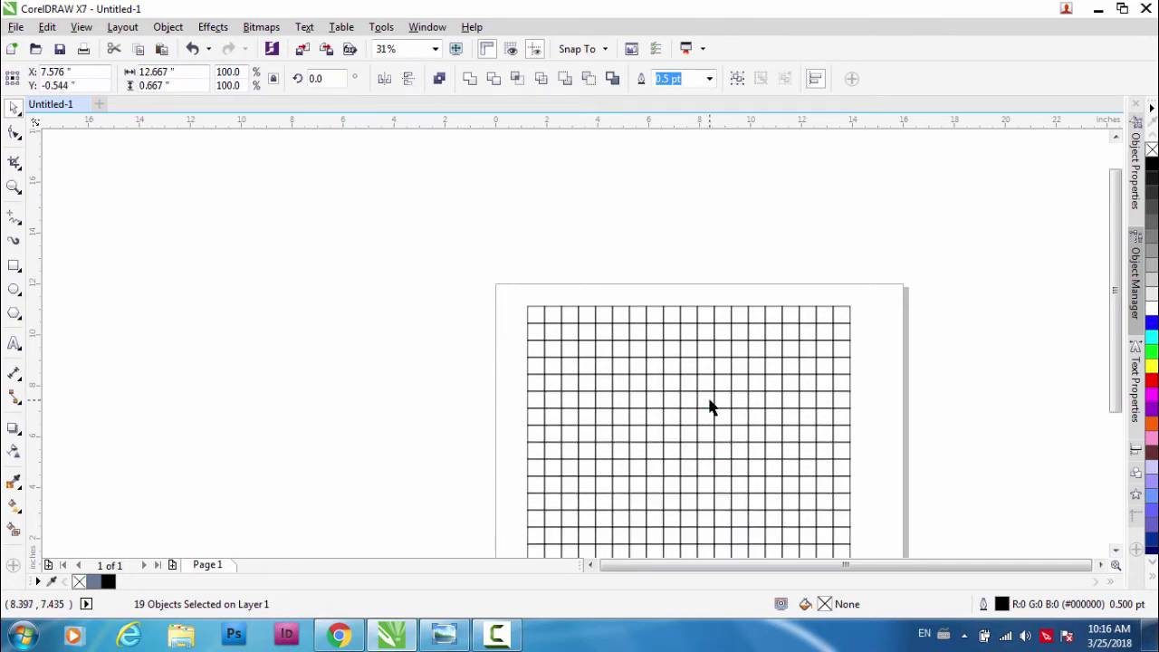
{"action": "scroll", "coordinate": [708, 403], "scroll_direction": "down", "scroll_amount": 3}
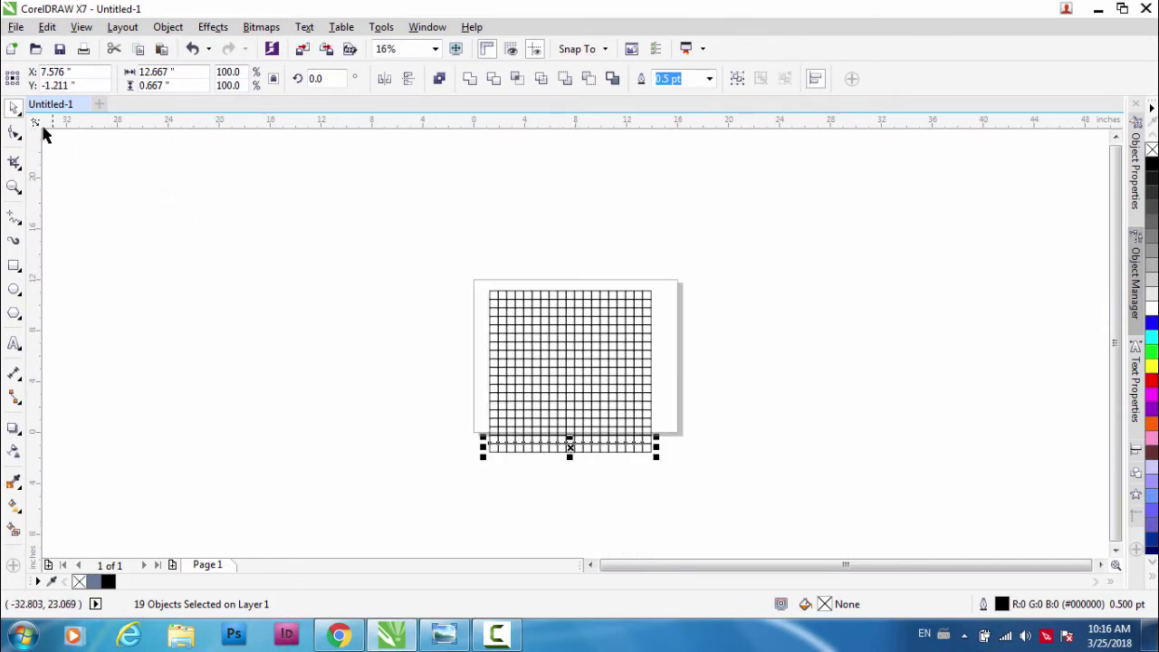
Select all squares of the grid and scale them down proportionally to about 10.67 by 10.67 inches
{"action": "left_click", "coordinate": [429, 298]}
{"action": "left_click_drag", "start_coordinate": [440, 266], "coordinate": [646, 426]}
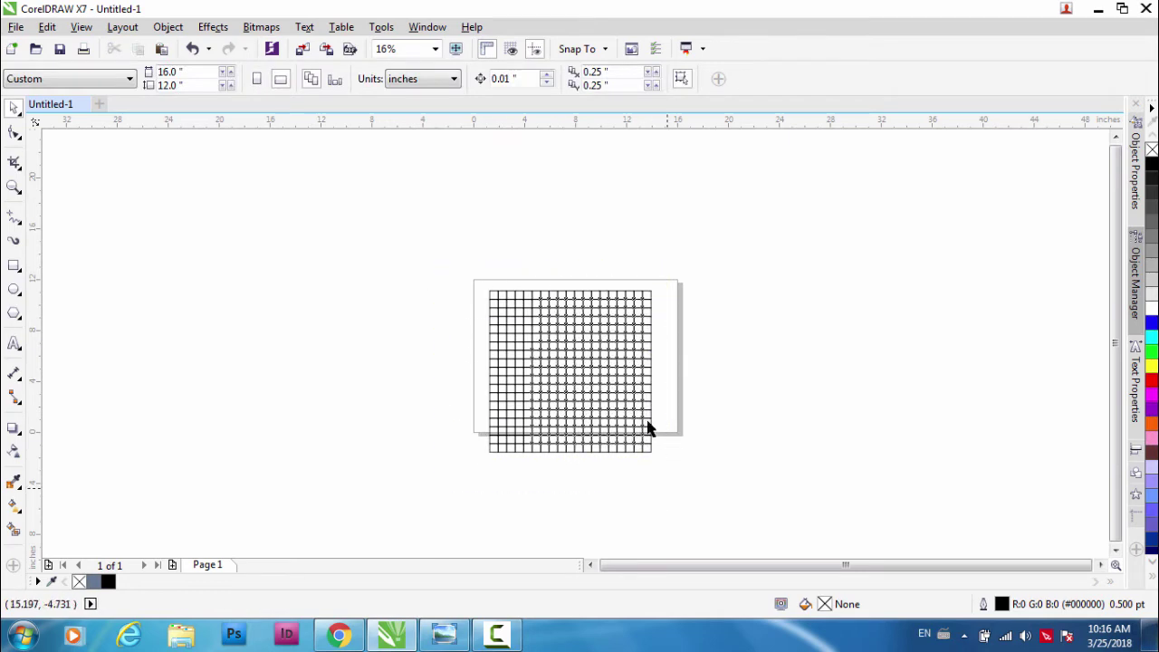
{"action": "scroll", "coordinate": [644, 344], "scroll_direction": "up", "scroll_amount": 2}
{"action": "scroll", "coordinate": [575, 339], "scroll_direction": "up", "scroll_amount": 1}
{"action": "left_click_drag", "start_coordinate": [603, 214], "coordinate": [587, 268]}
{"action": "scroll", "coordinate": [551, 370], "scroll_direction": "down", "scroll_amount": 3}
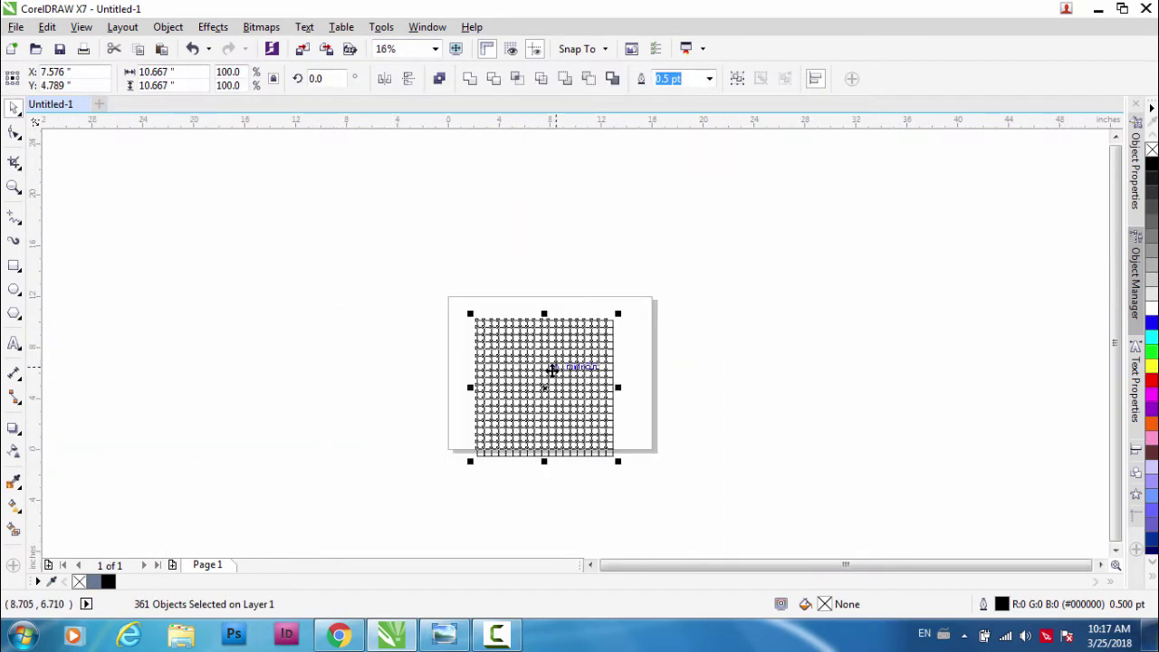
Move the grid so it sits roughly centred within the page, and deselect it
{"action": "left_click_drag", "start_coordinate": [548, 376], "coordinate": [579, 343]}
{"action": "scroll", "coordinate": [549, 363], "scroll_direction": "up", "scroll_amount": 1}
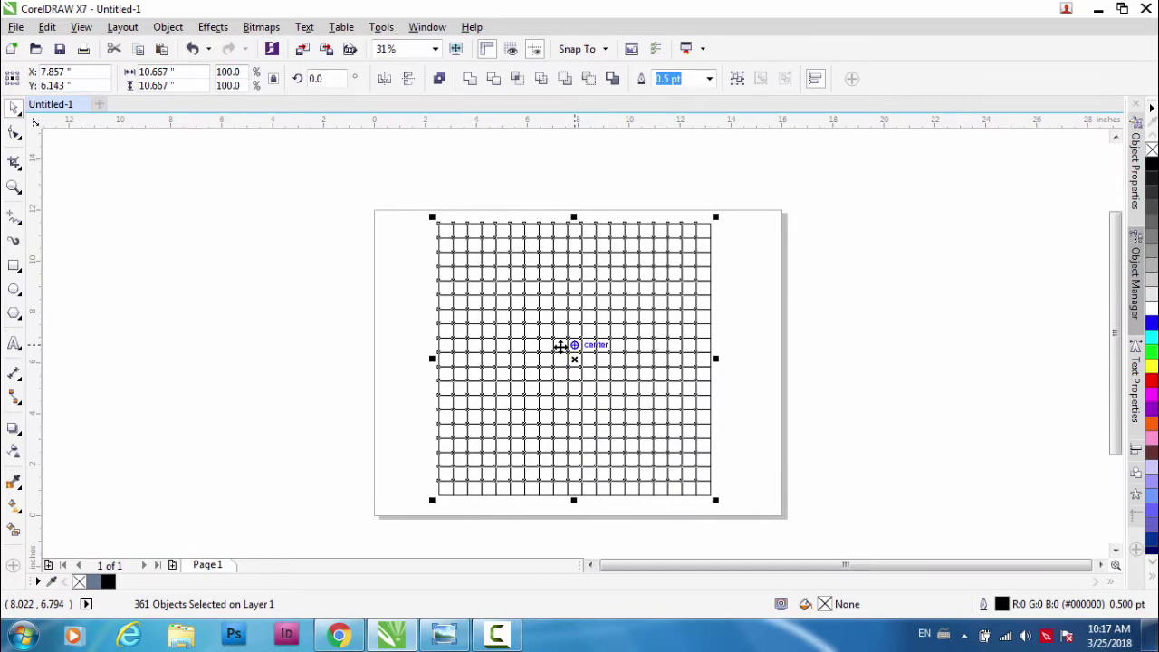
{"action": "left_click", "coordinate": [309, 357]}
Use Smart Fill to colour the first seven squares of the grid's bottom row blue-grey
{"action": "scroll", "coordinate": [508, 483], "scroll_direction": "up", "scroll_amount": 1}
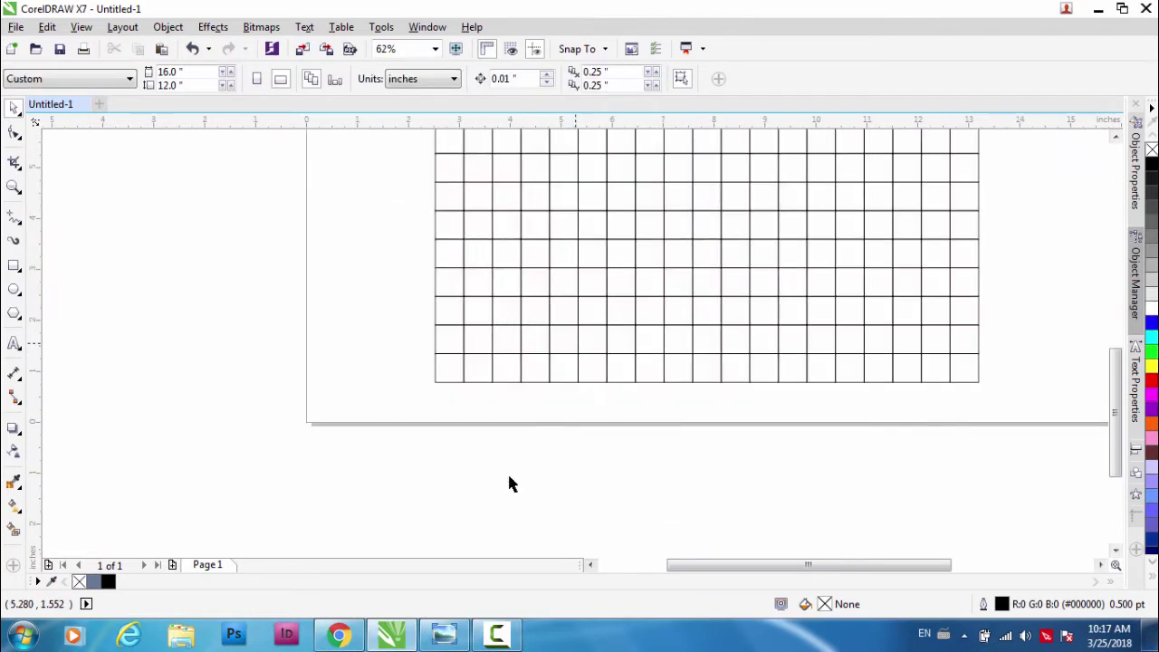
{"action": "scroll", "coordinate": [574, 349], "scroll_direction": "down", "scroll_amount": 2}
{"action": "scroll", "coordinate": [642, 347], "scroll_direction": "up", "scroll_amount": 2}
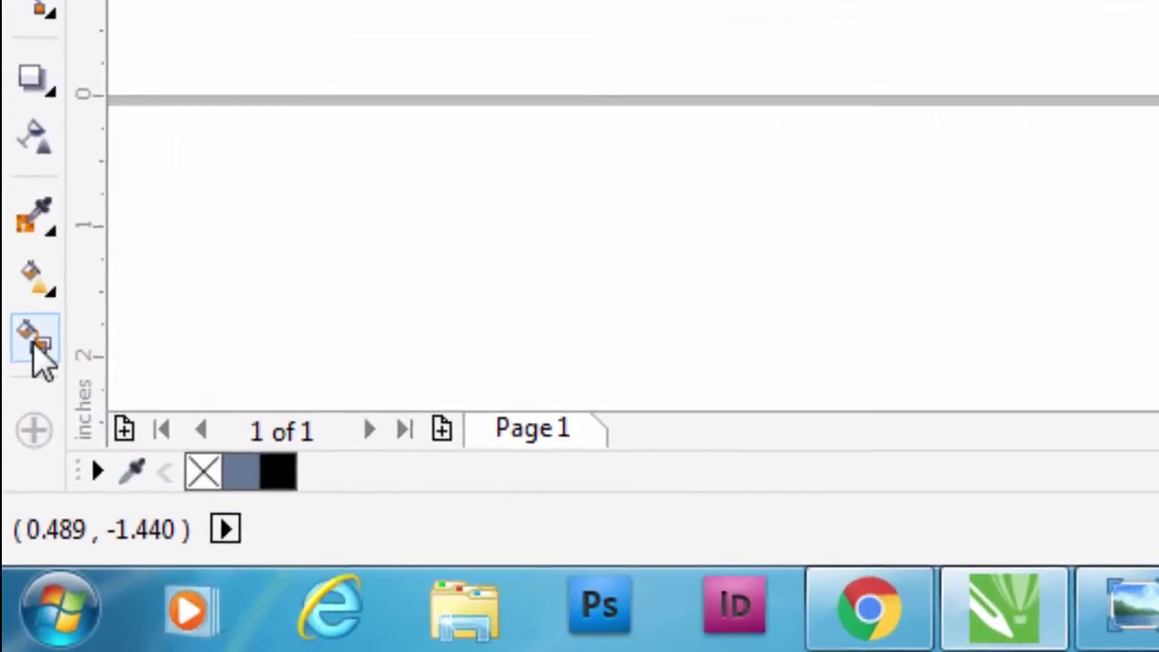
{"action": "left_click", "coordinate": [33, 341]}
{"action": "left_click", "coordinate": [349, 94]}
{"action": "left_click", "coordinate": [392, 91]}
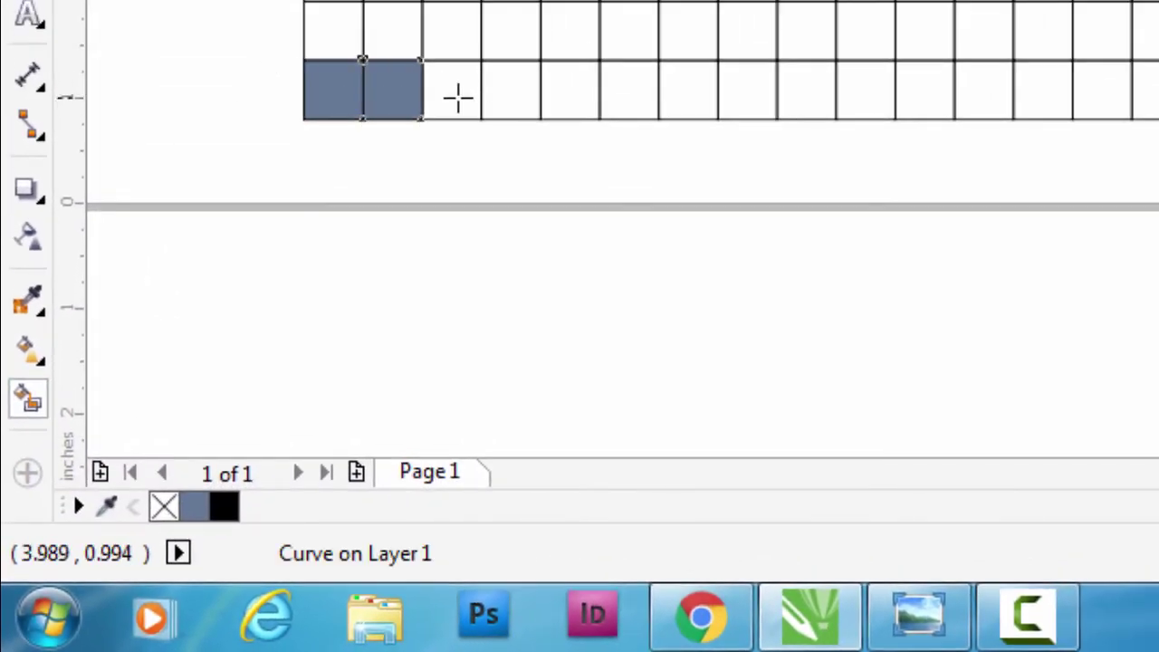
{"action": "left_click", "coordinate": [457, 97]}
{"action": "left_click", "coordinate": [504, 95]}
{"action": "left_click", "coordinate": [571, 99]}
{"action": "left_click", "coordinate": [628, 95]}
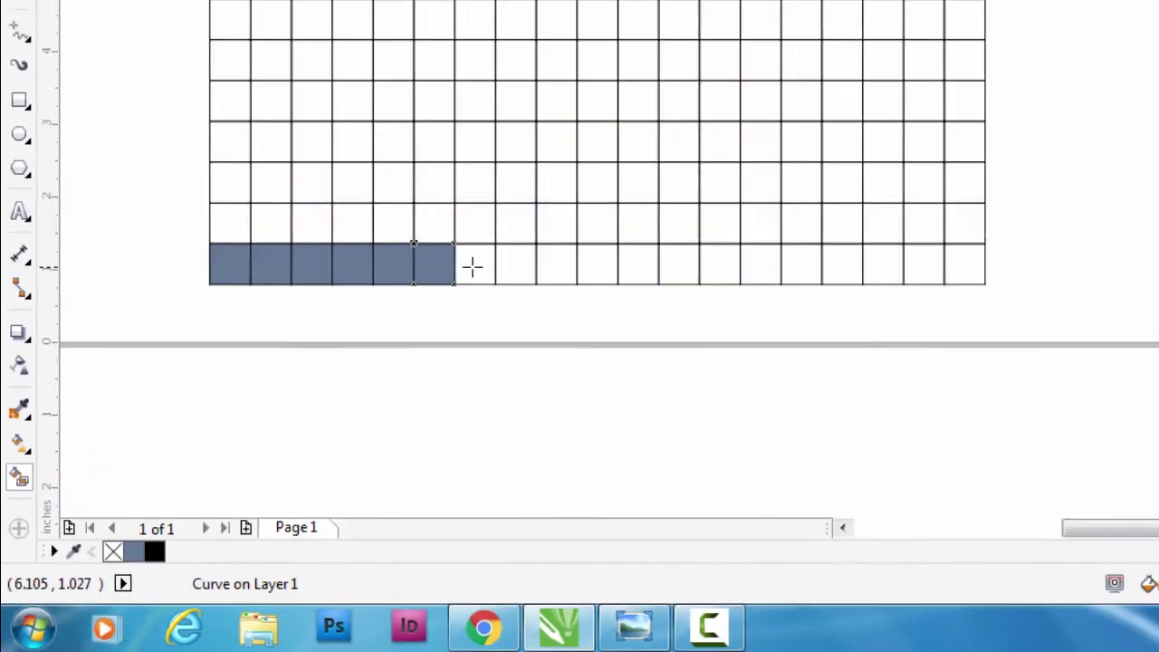
{"action": "left_click", "coordinate": [471, 266]}
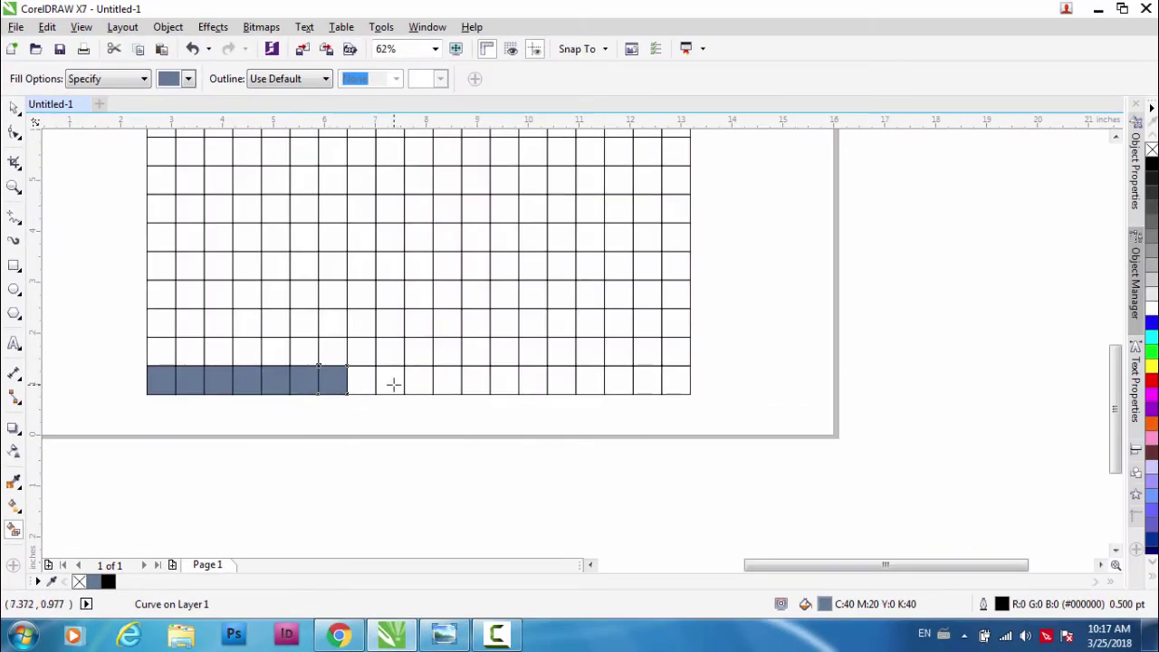
Leave one square of the bottom row empty and fill the following seven squares blue-grey
{"action": "left_click", "coordinate": [392, 384]}
{"action": "left_click", "coordinate": [421, 384]}
{"action": "left_click", "coordinate": [449, 383]}
{"action": "left_click", "coordinate": [476, 382]}
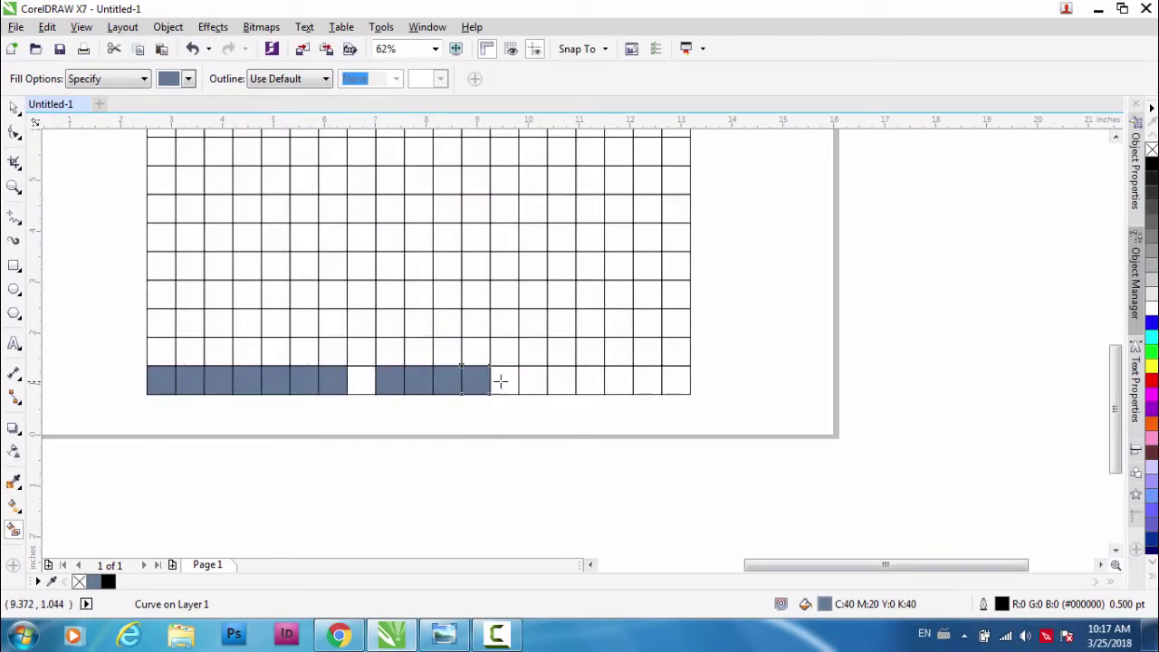
{"action": "left_click", "coordinate": [505, 382]}
{"action": "left_click", "coordinate": [535, 383]}
{"action": "left_click", "coordinate": [563, 384]}
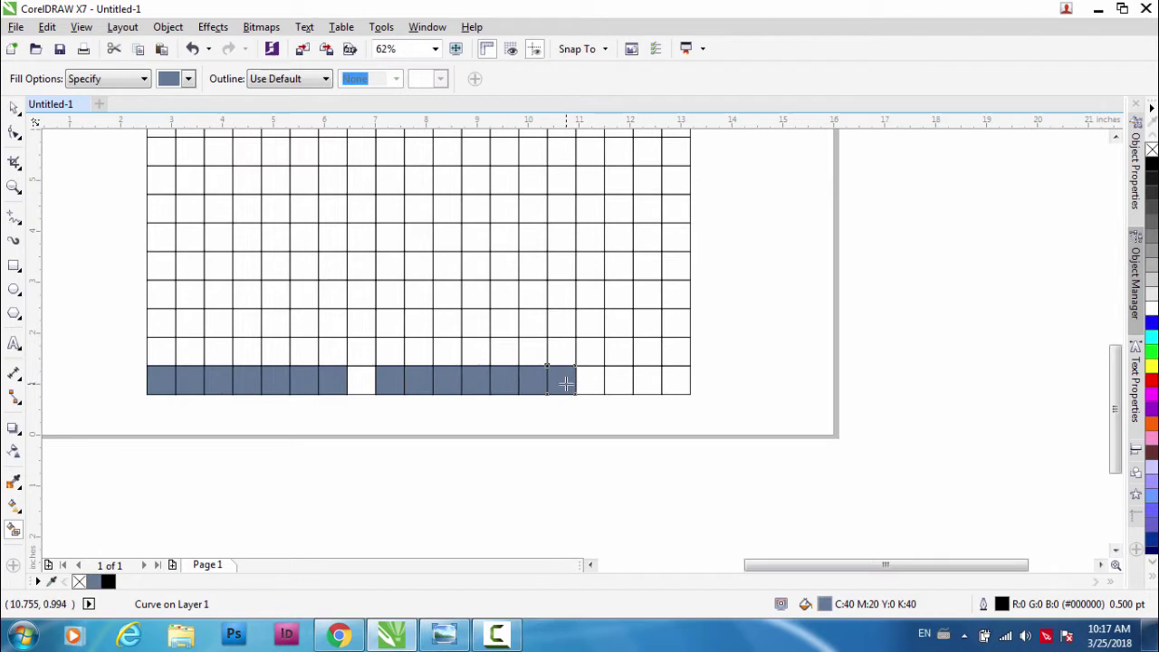
Fill six squares of the leftmost column upward from the filled bottom-left corner, undoing any extra fill
{"action": "left_click", "coordinate": [164, 353]}
{"action": "left_click", "coordinate": [160, 323]}
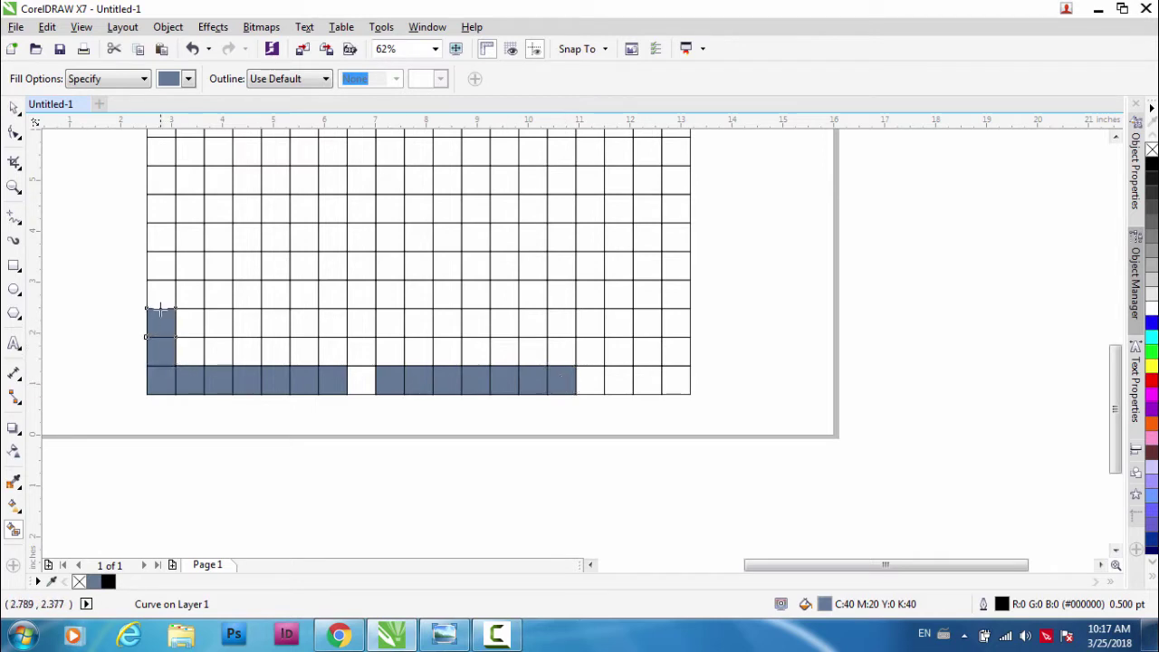
{"action": "left_click", "coordinate": [160, 294]}
{"action": "left_click", "coordinate": [160, 264]}
{"action": "left_click", "coordinate": [159, 235]}
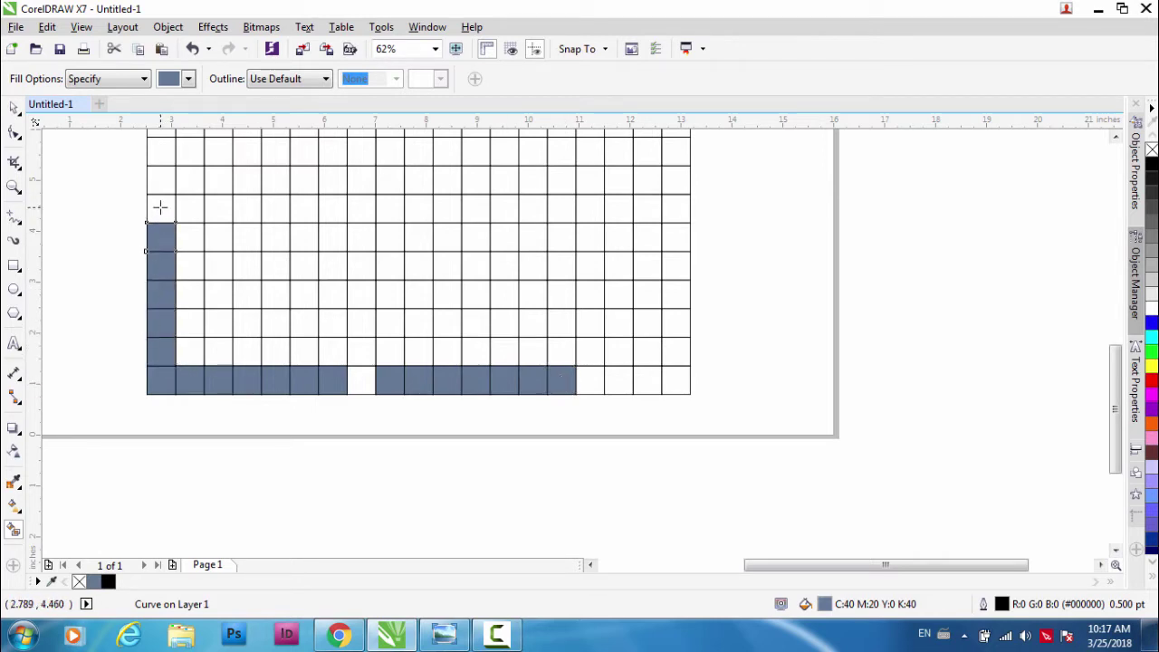
{"action": "left_click", "coordinate": [158, 206]}
{"action": "left_click", "coordinate": [155, 178]}
{"action": "key", "text": "F3"}
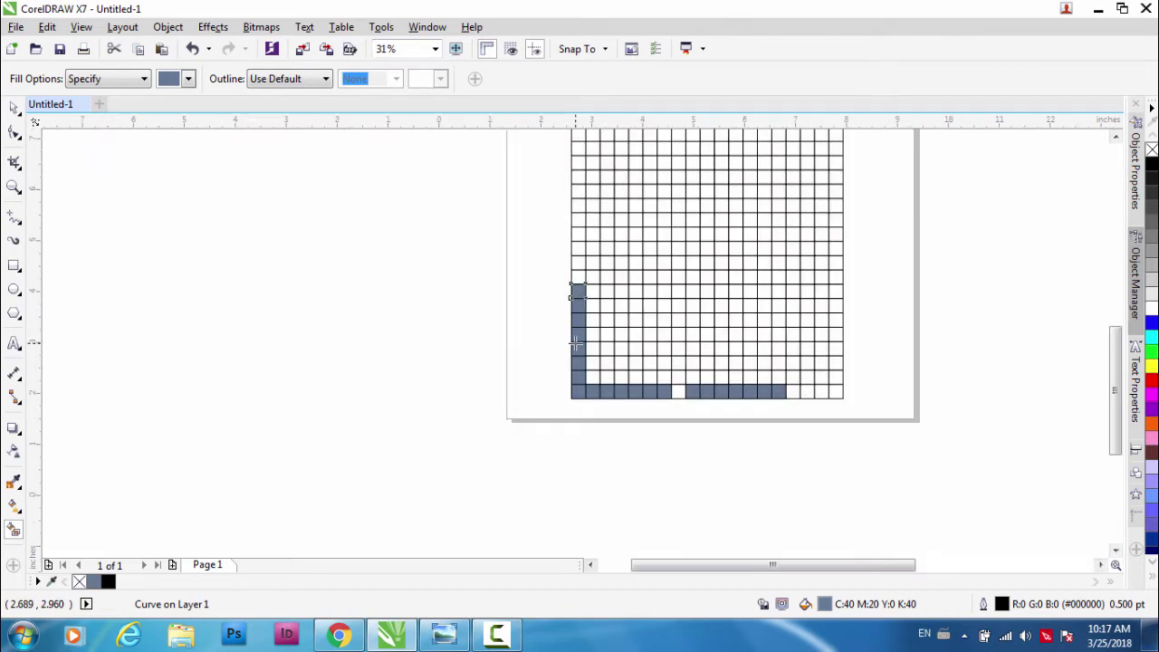
{"action": "scroll", "coordinate": [575, 342], "scroll_direction": "up", "scroll_amount": 1}
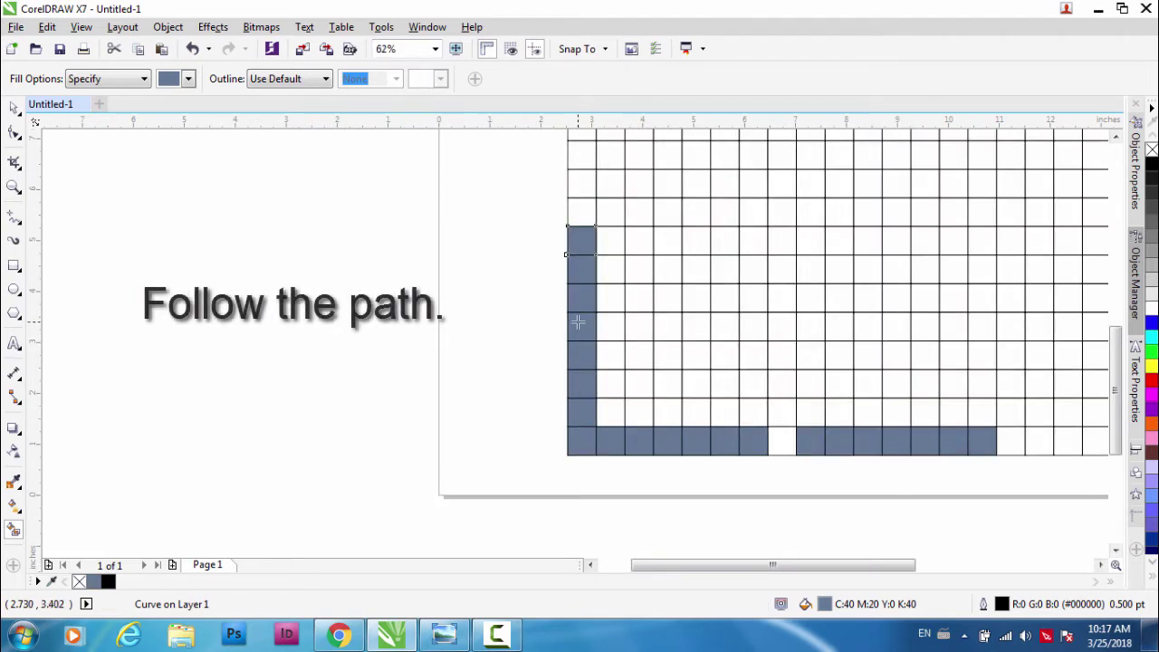
{"action": "key", "text": "ctrl+z"}
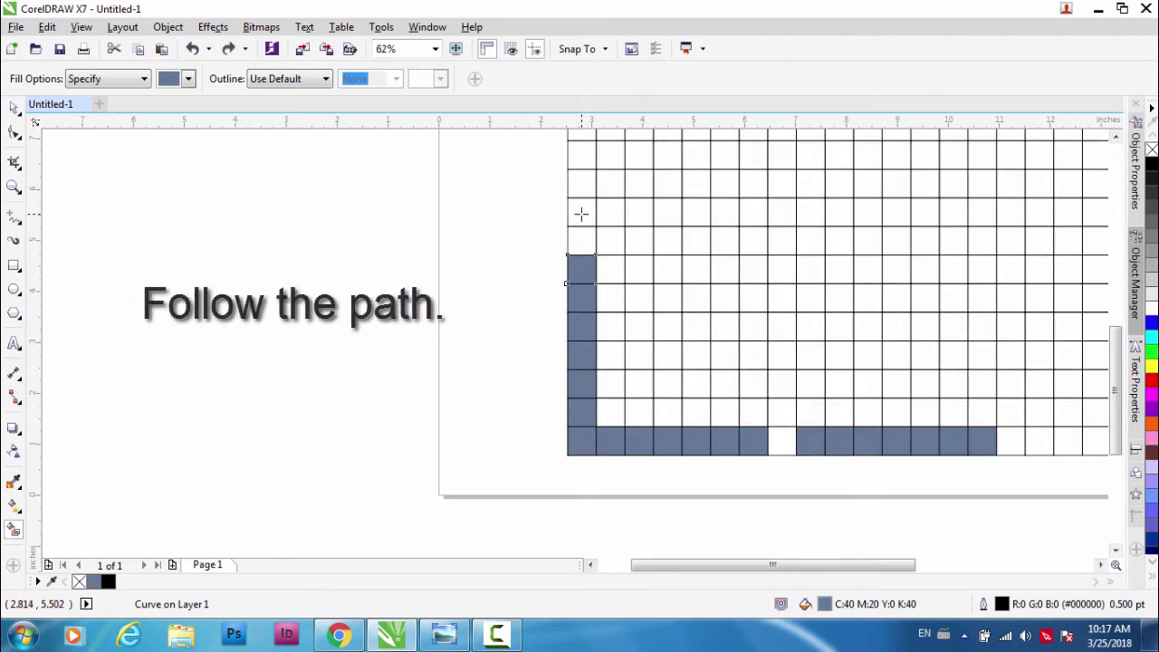
Leave one square of the leftmost column empty and fill the seven squares above it
{"action": "left_click", "coordinate": [581, 214]}
{"action": "scroll", "coordinate": [575, 344], "scroll_direction": "down", "scroll_amount": 2}
{"action": "scroll", "coordinate": [574, 347], "scroll_direction": "up", "scroll_amount": 1}
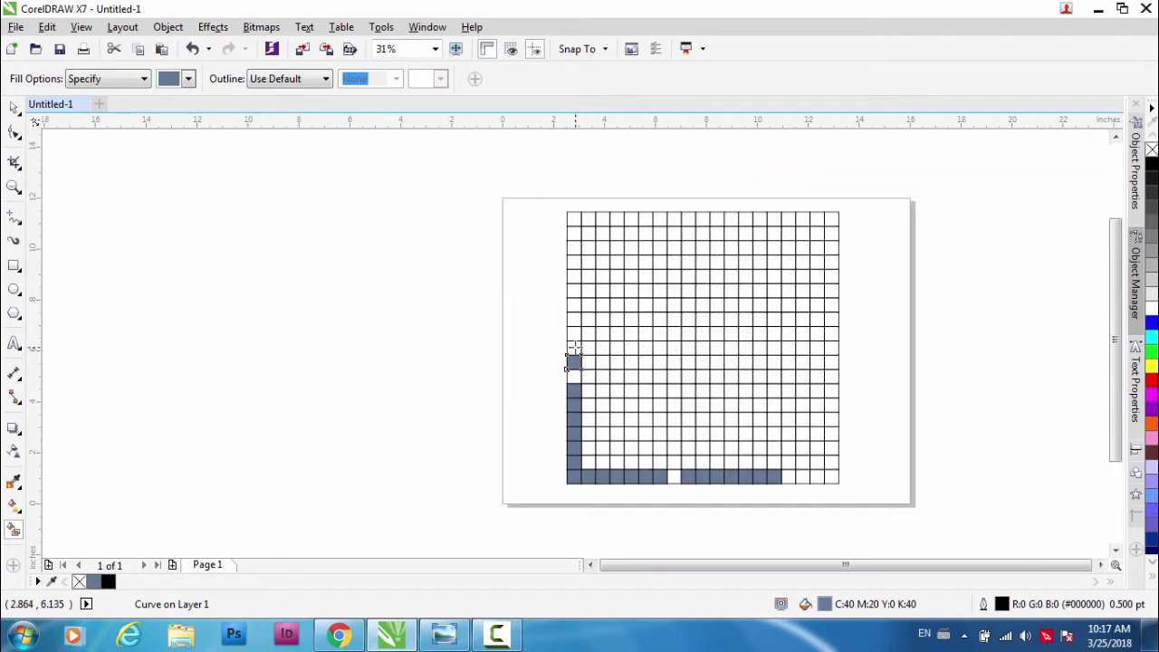
{"action": "left_click", "coordinate": [574, 320]}
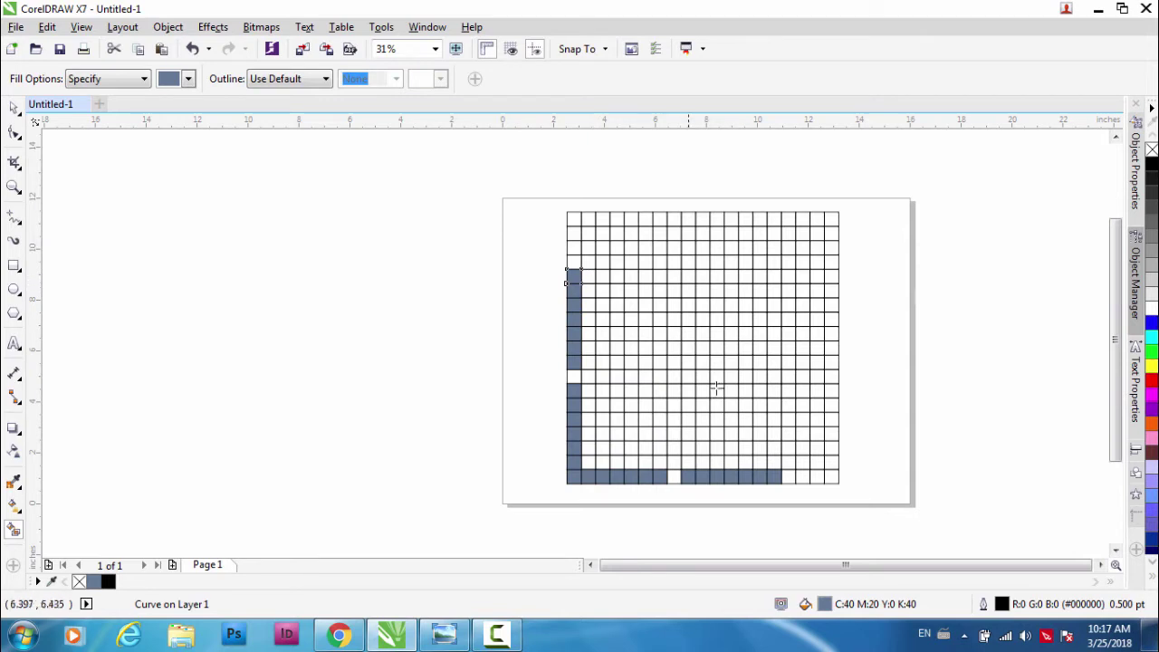
Fill four squares upward from the right end of the bottom segment, and four more from there to the grid's right edge
{"action": "left_click", "coordinate": [774, 433]}
{"action": "left_click", "coordinate": [774, 418]}
{"action": "left_click", "coordinate": [774, 405]}
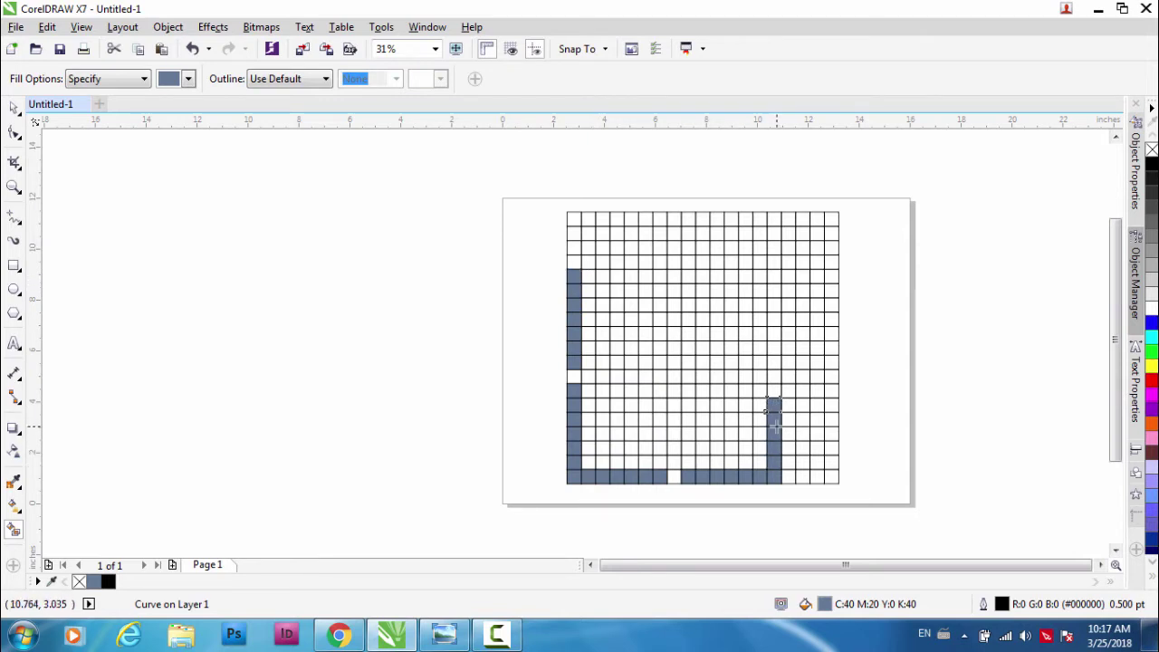
{"action": "key", "text": "ctrl+z"}
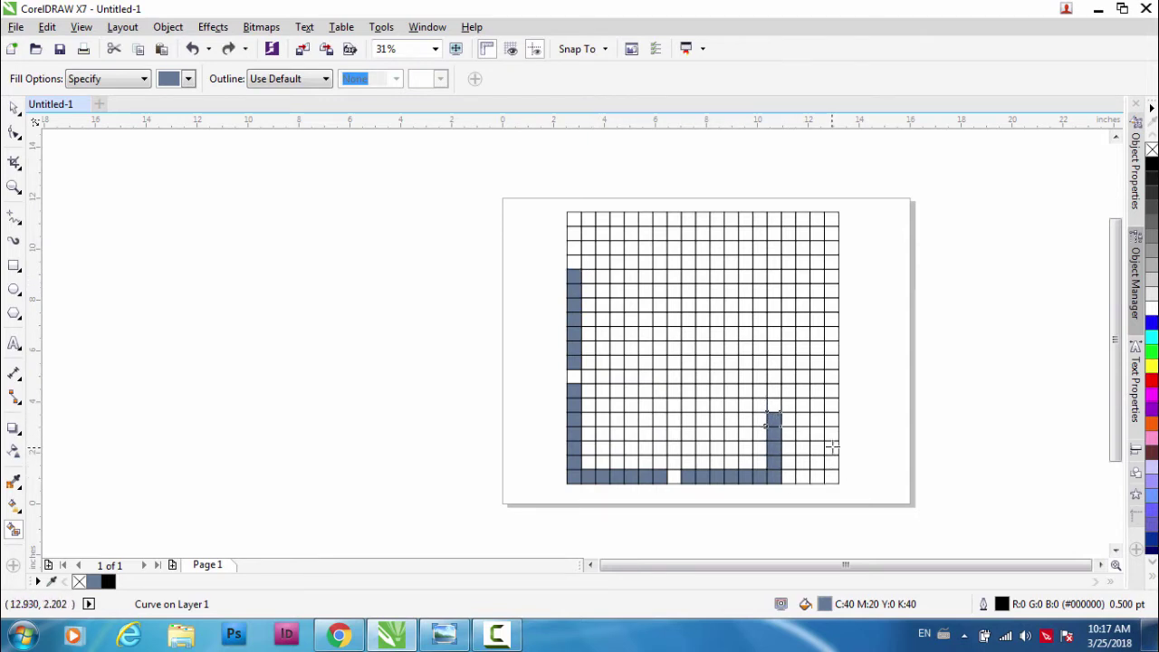
{"action": "left_click", "coordinate": [831, 419]}
{"action": "left_click", "coordinate": [817, 419]}
{"action": "left_click", "coordinate": [802, 419]}
{"action": "left_click", "coordinate": [789, 419]}
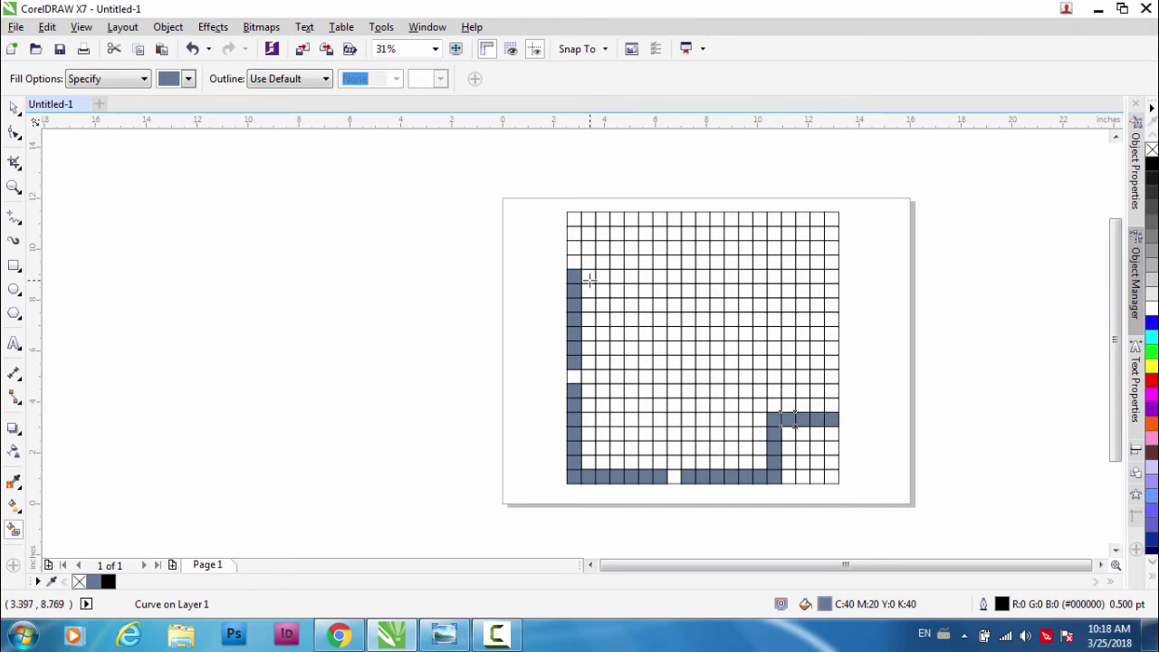
Fill four squares rightward from the top of the left wall, and four more straight up to the top row
{"action": "left_click", "coordinate": [588, 275]}
{"action": "left_click", "coordinate": [602, 275]}
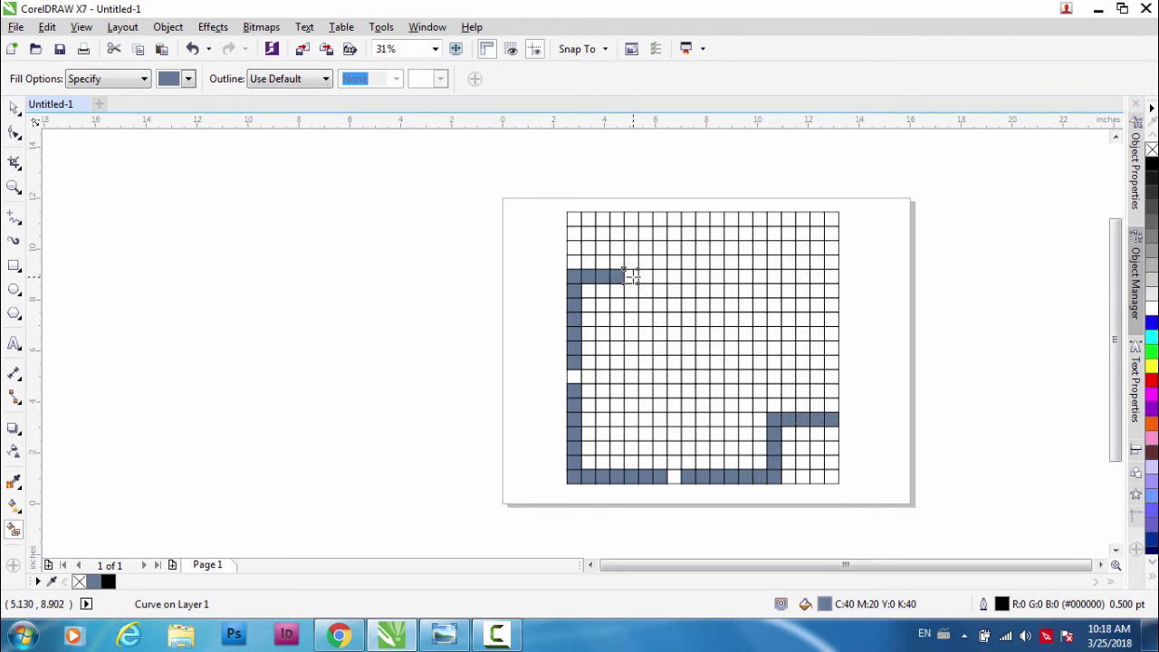
{"action": "left_click", "coordinate": [630, 262]}
{"action": "left_click", "coordinate": [630, 247]}
{"action": "left_click", "coordinate": [629, 233]}
{"action": "left_click", "coordinate": [630, 218]}
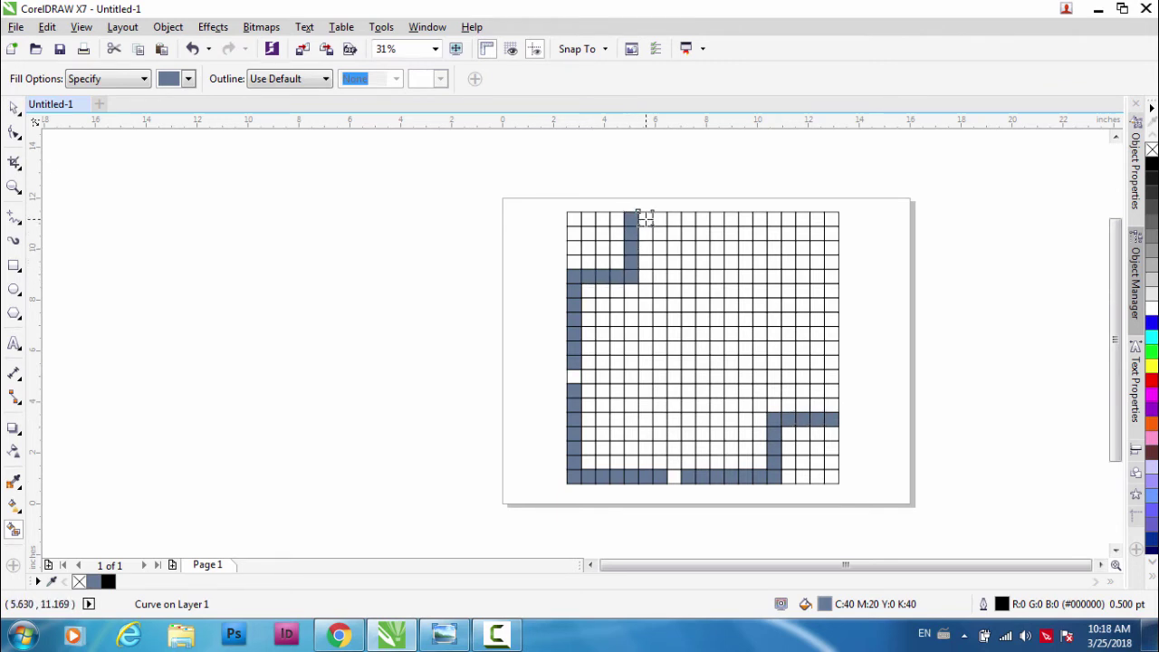
Fill six more squares rightward along the top row, continuing from the upper-left vertical wall
{"action": "left_click", "coordinate": [644, 218]}
{"action": "left_click", "coordinate": [658, 218]}
{"action": "left_click", "coordinate": [673, 218]}
{"action": "left_click", "coordinate": [687, 219]}
{"action": "left_click", "coordinate": [702, 218]}
Leave one square of the top row empty and fill the remaining seven squares to the right corner
{"action": "left_click", "coordinate": [746, 218]}
{"action": "left_click", "coordinate": [760, 218]}
{"action": "left_click", "coordinate": [775, 218]}
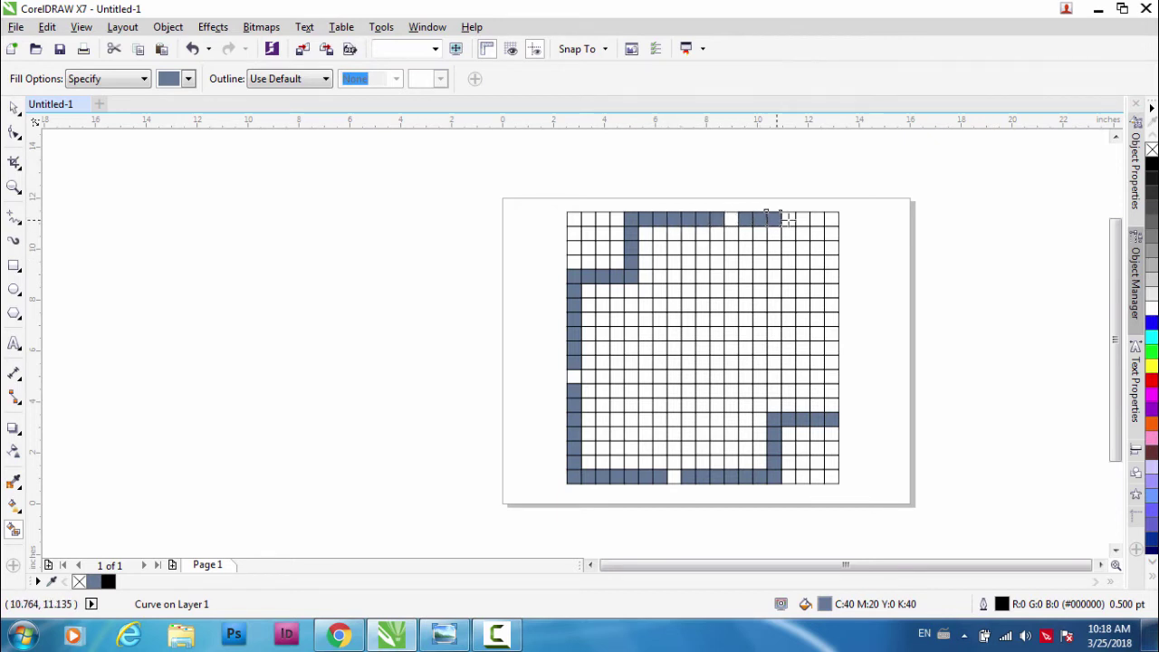
{"action": "left_click", "coordinate": [789, 218]}
{"action": "left_click", "coordinate": [804, 219]}
{"action": "left_click", "coordinate": [818, 218]}
Fill six squares of the rightmost column downward from the filled top-right corner
{"action": "left_click", "coordinate": [832, 247]}
{"action": "left_click", "coordinate": [832, 261]}
{"action": "left_click", "coordinate": [832, 276]}
{"action": "left_click", "coordinate": [831, 291]}
{"action": "left_click", "coordinate": [832, 305]}
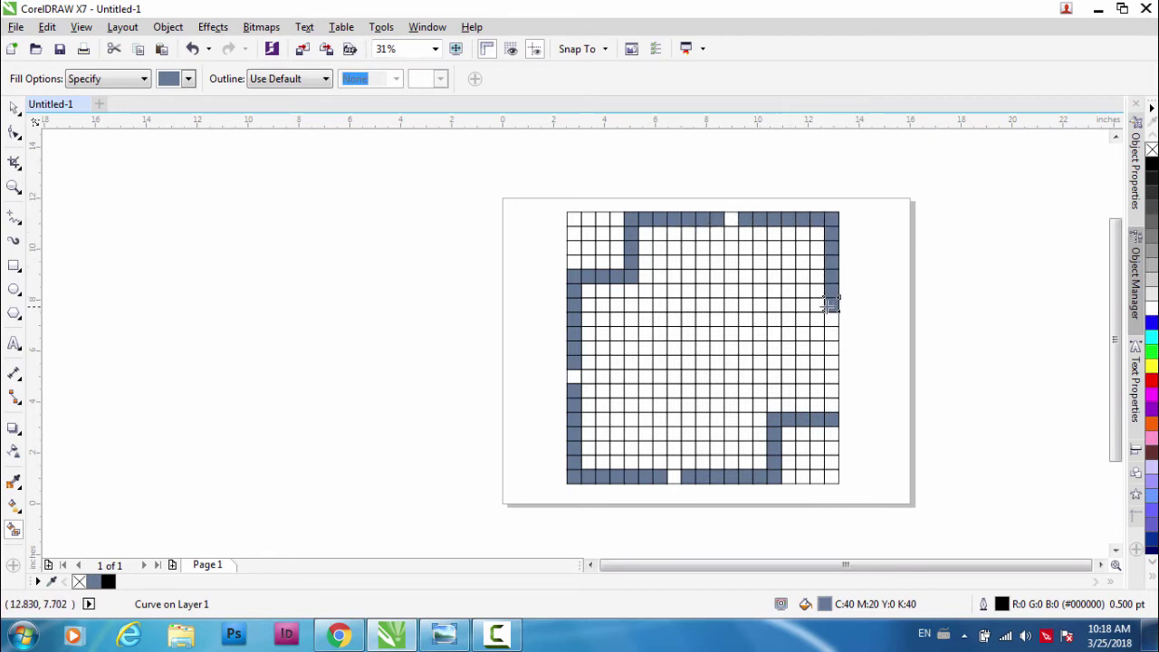
Leave one square of the rightmost column empty and fill the six below it to meet the lower-right branch
{"action": "left_click", "coordinate": [831, 333]}
{"action": "left_click", "coordinate": [831, 348]}
{"action": "left_click", "coordinate": [832, 362]}
{"action": "left_click", "coordinate": [832, 377]}
{"action": "left_click", "coordinate": [832, 390]}
{"action": "left_click", "coordinate": [832, 405]}
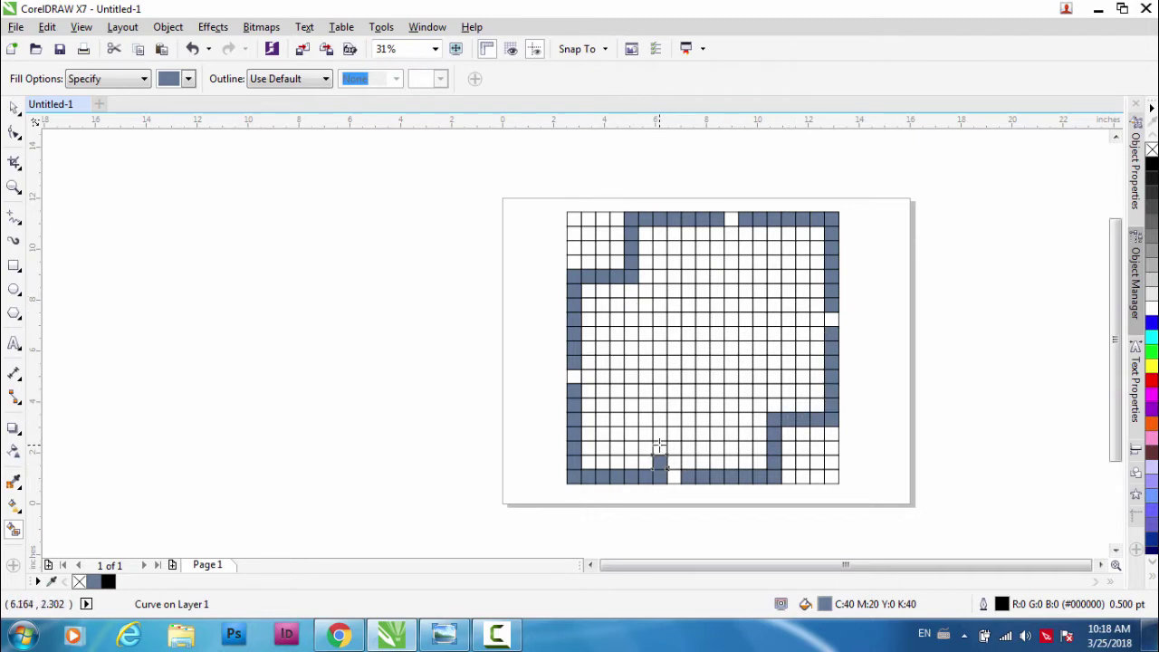
Extend a wall up from the seventh square of the bottom row by filling that column up to the fifth row
{"action": "left_click", "coordinate": [659, 448]}
{"action": "left_click", "coordinate": [658, 434]}
{"action": "left_click", "coordinate": [659, 419]}
Fill a hollow 3-by-3 ring in the third to fifth columns, spanning the third to fifth rows from the bottom
{"action": "left_click", "coordinate": [602, 448]}
{"action": "left_click", "coordinate": [630, 449]}
{"action": "left_click", "coordinate": [631, 434]}
{"action": "left_click", "coordinate": [602, 434]}
{"action": "left_click", "coordinate": [602, 419]}
{"action": "left_click", "coordinate": [616, 419]}
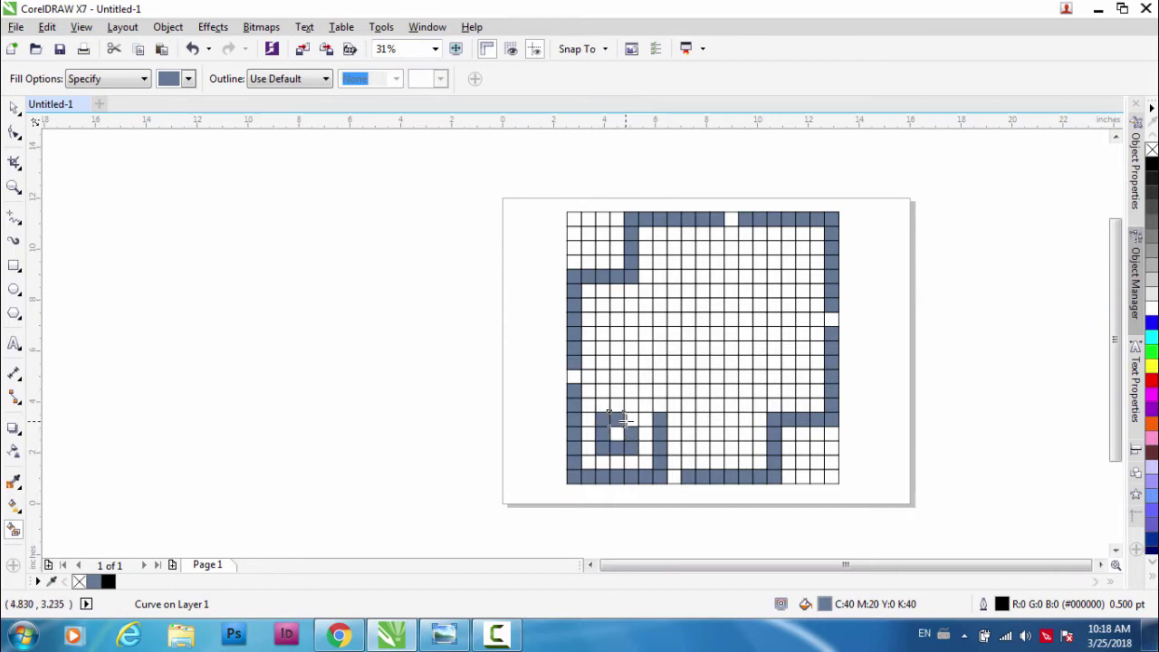
{"action": "left_click", "coordinate": [631, 419]}
Extend the ring's right side up to the eighth row from the bottom and fill the seventh row from the left wall to it
{"action": "left_click", "coordinate": [630, 404]}
{"action": "left_click", "coordinate": [587, 390]}
{"action": "left_click", "coordinate": [602, 390]}
{"action": "left_click", "coordinate": [616, 391]}
{"action": "left_click", "coordinate": [631, 390]}
{"action": "left_click", "coordinate": [631, 375]}
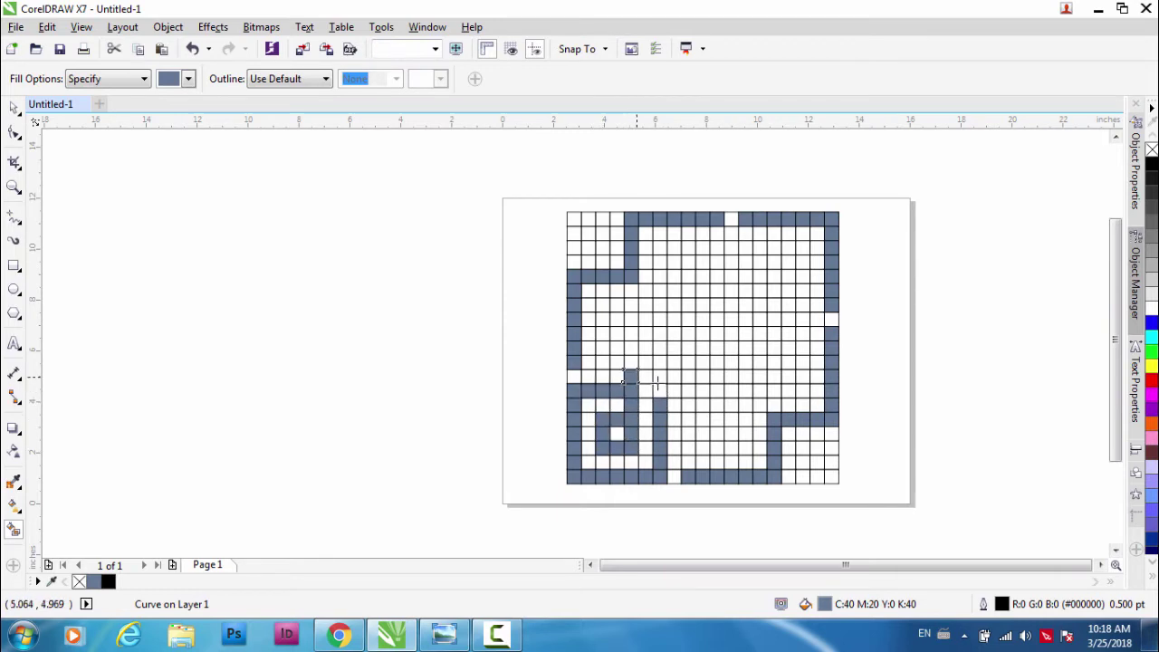
Extend the seventh column up to the ninth row from the bottom and fill that row from the left wall to meet it
{"action": "left_click", "coordinate": [659, 390]}
{"action": "left_click", "coordinate": [659, 376]}
{"action": "left_click", "coordinate": [602, 361]}
{"action": "left_click", "coordinate": [631, 361]}
{"action": "left_click", "coordinate": [645, 361]}
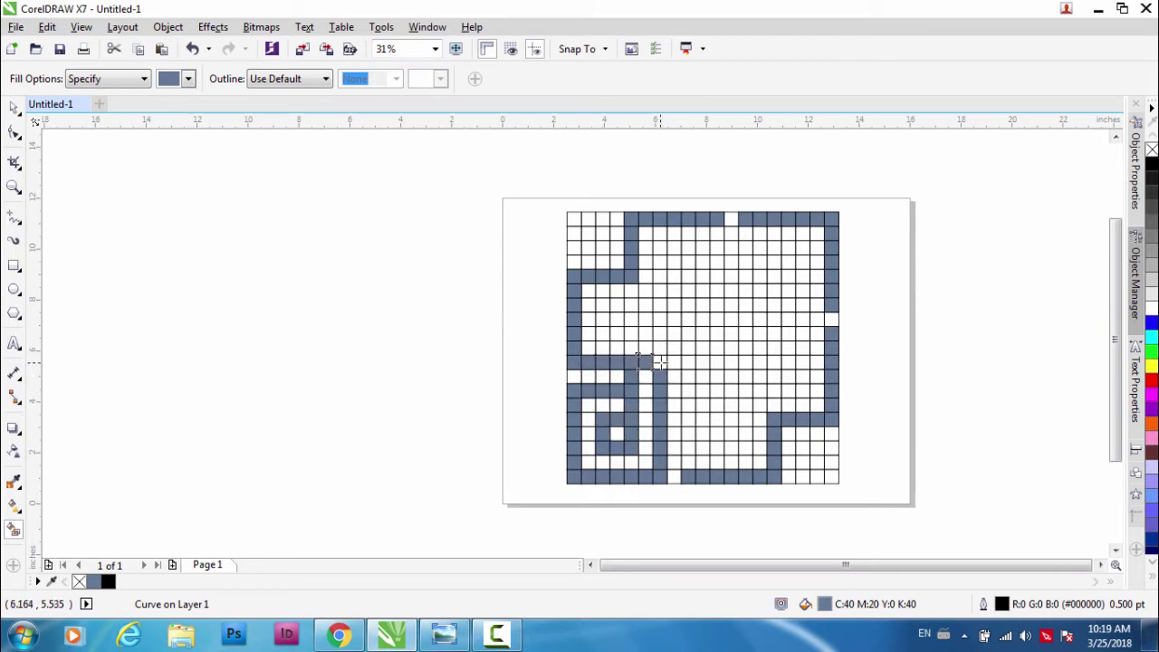
{"action": "left_click", "coordinate": [658, 361]}
Fill a hollow 3-by-3 ring in the upper-left block's third to fifth columns, joined to the wall above and extended to the seventh column
{"action": "left_click", "coordinate": [602, 332]}
{"action": "left_click", "coordinate": [601, 317]}
{"action": "left_click", "coordinate": [602, 303]}
{"action": "left_click", "coordinate": [616, 303]}
{"action": "left_click", "coordinate": [631, 303]}
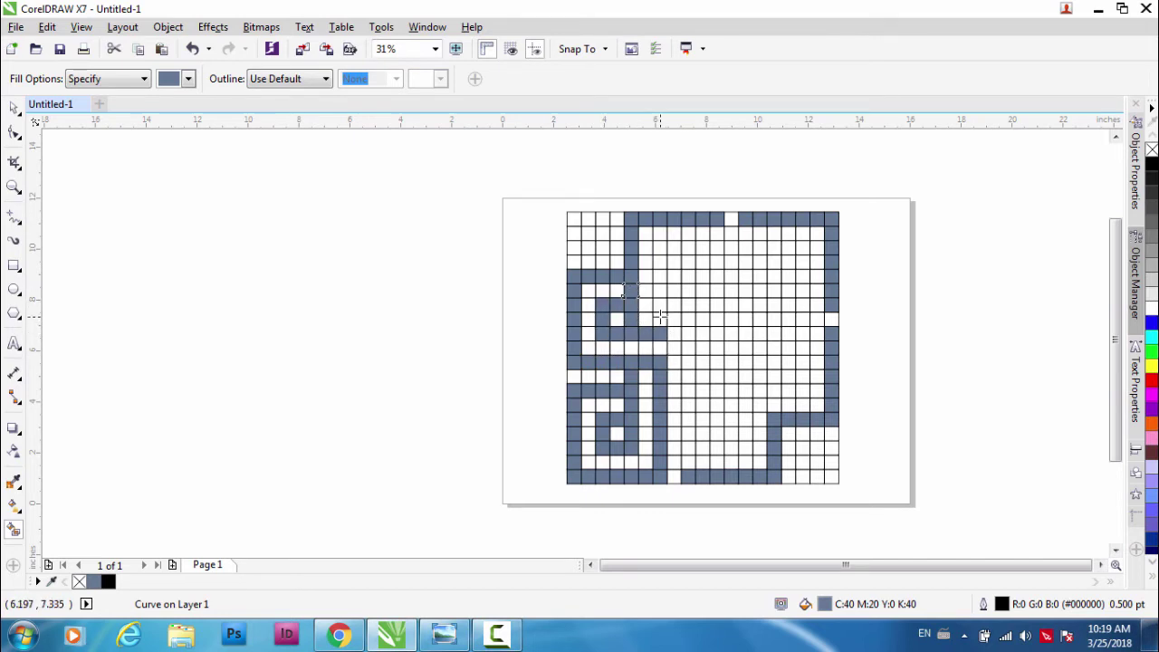
Extend the seventh column up to the third row from the top and fill a hollow 3-by-3 ring across the seventh to ninth columns
{"action": "left_click", "coordinate": [659, 305]}
{"action": "left_click", "coordinate": [659, 275]}
{"action": "left_click", "coordinate": [658, 263]}
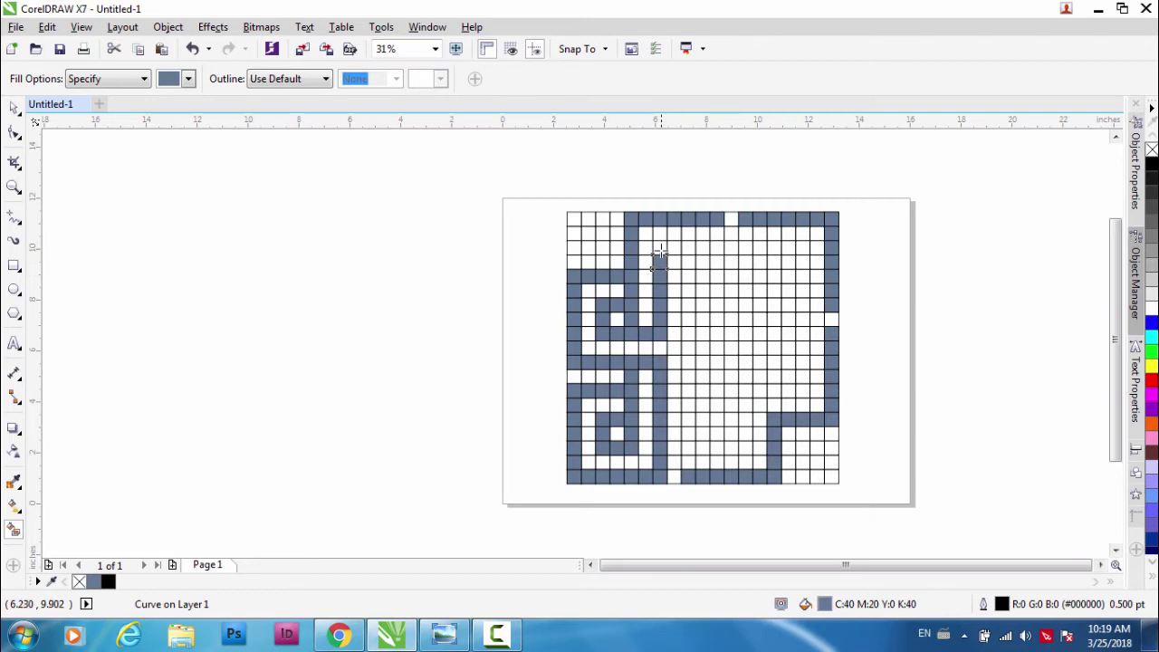
{"action": "left_click", "coordinate": [659, 248]}
{"action": "left_click", "coordinate": [674, 248]}
{"action": "left_click", "coordinate": [688, 248]}
{"action": "left_click", "coordinate": [686, 262]}
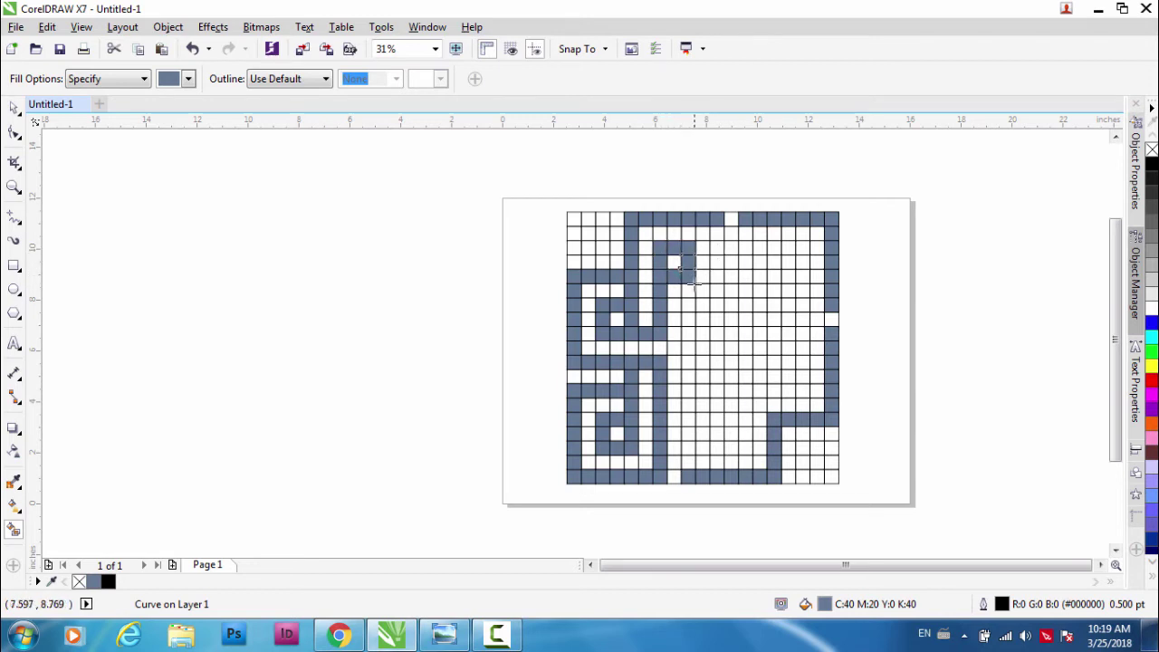
Fill the eleventh column from the top wall to the fifth row, and extend the fifth and seventh rows rightward from the upper ring's column
{"action": "left_click", "coordinate": [719, 250]}
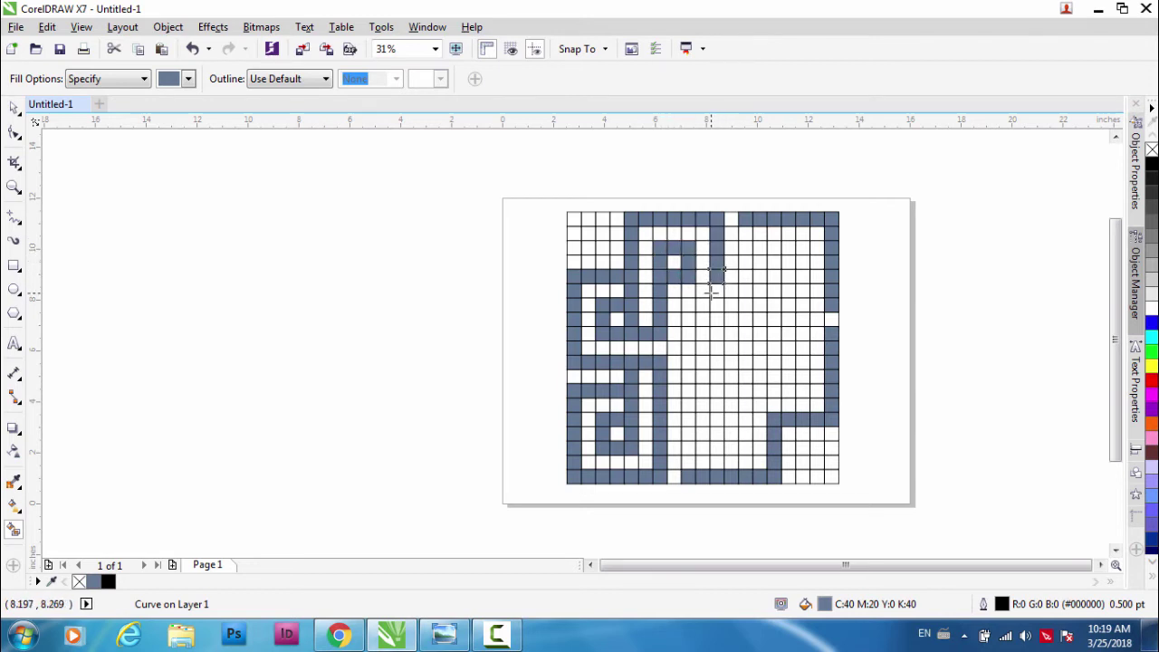
{"action": "left_click", "coordinate": [703, 306]}
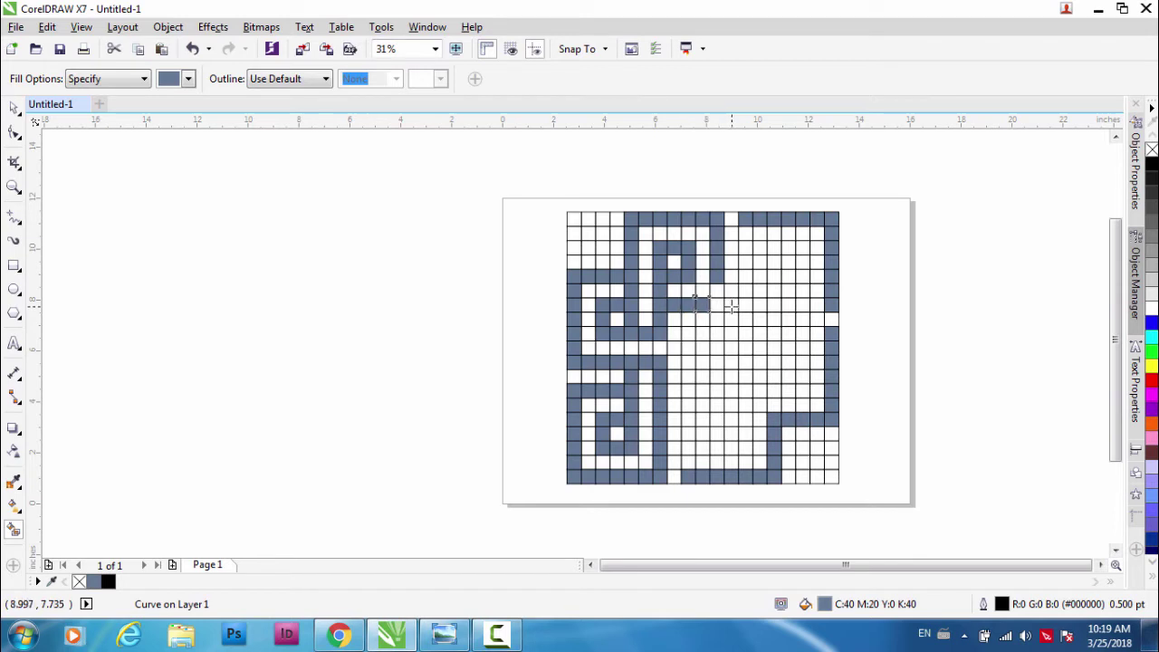
{"action": "left_click", "coordinate": [716, 304]}
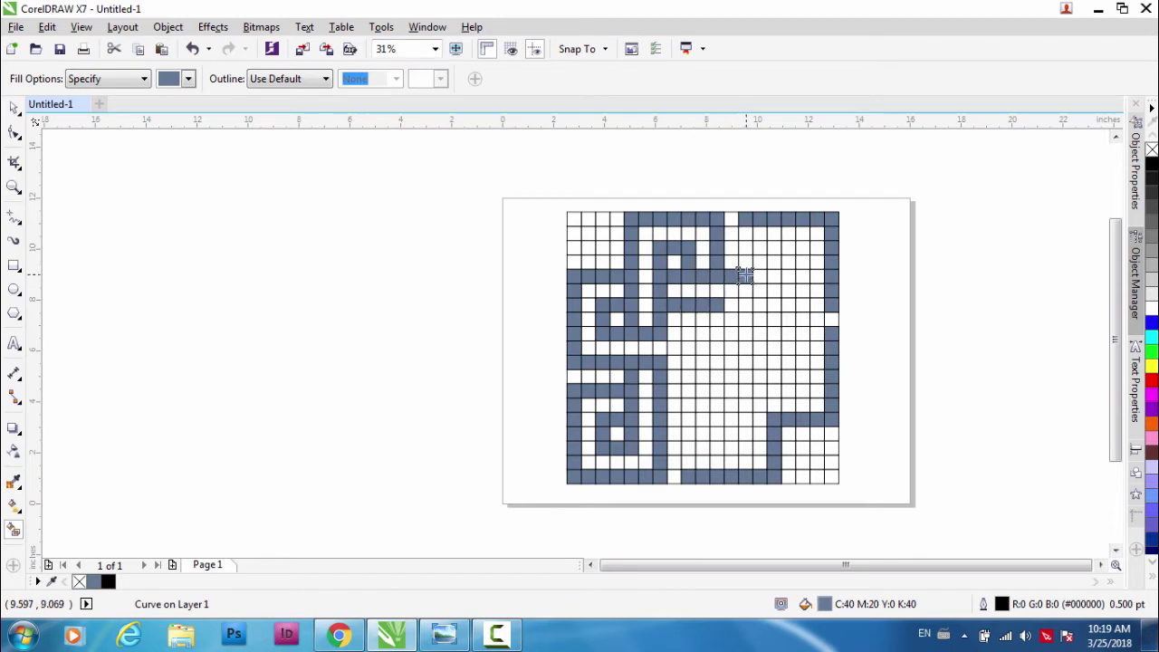
Fill a hollow 3-by-3 ring near the upper-right corner and fill the thirteenth column from the top wall down to the seventh row
{"action": "left_click", "coordinate": [788, 248]}
{"action": "left_click", "coordinate": [802, 260]}
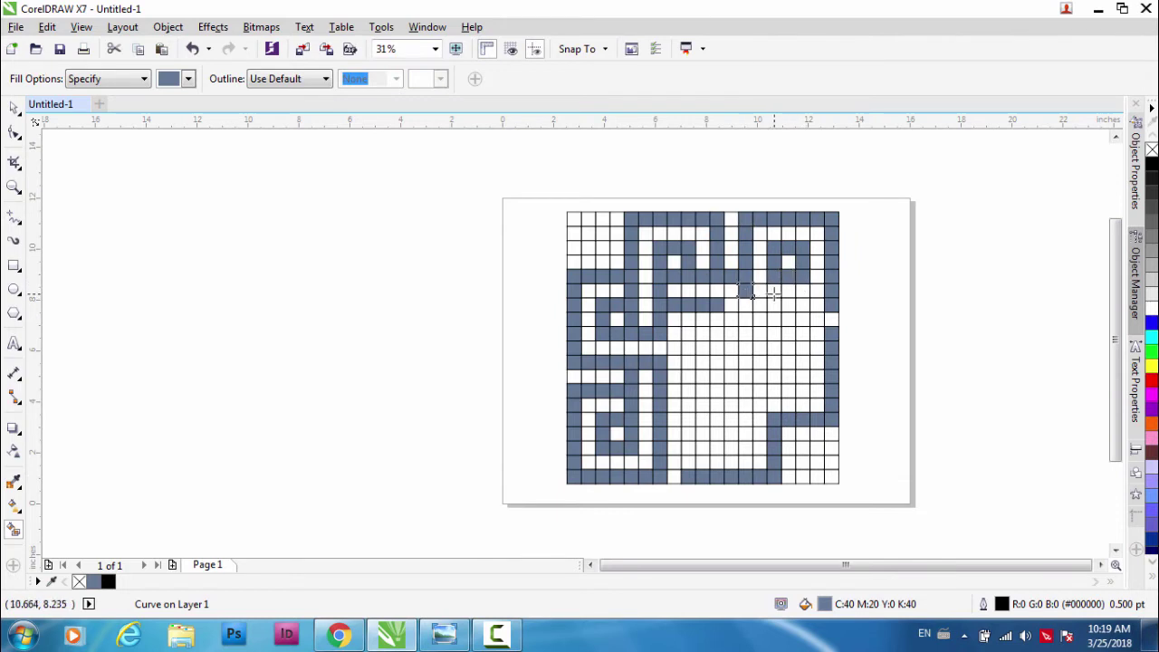
{"action": "left_click", "coordinate": [745, 309]}
Fill the seventh row from the fifteenth column to the right wall, linked to the upper-right ring
{"action": "left_click", "coordinate": [786, 306]}
{"action": "left_click", "coordinate": [800, 306]}
{"action": "left_click", "coordinate": [814, 305]}
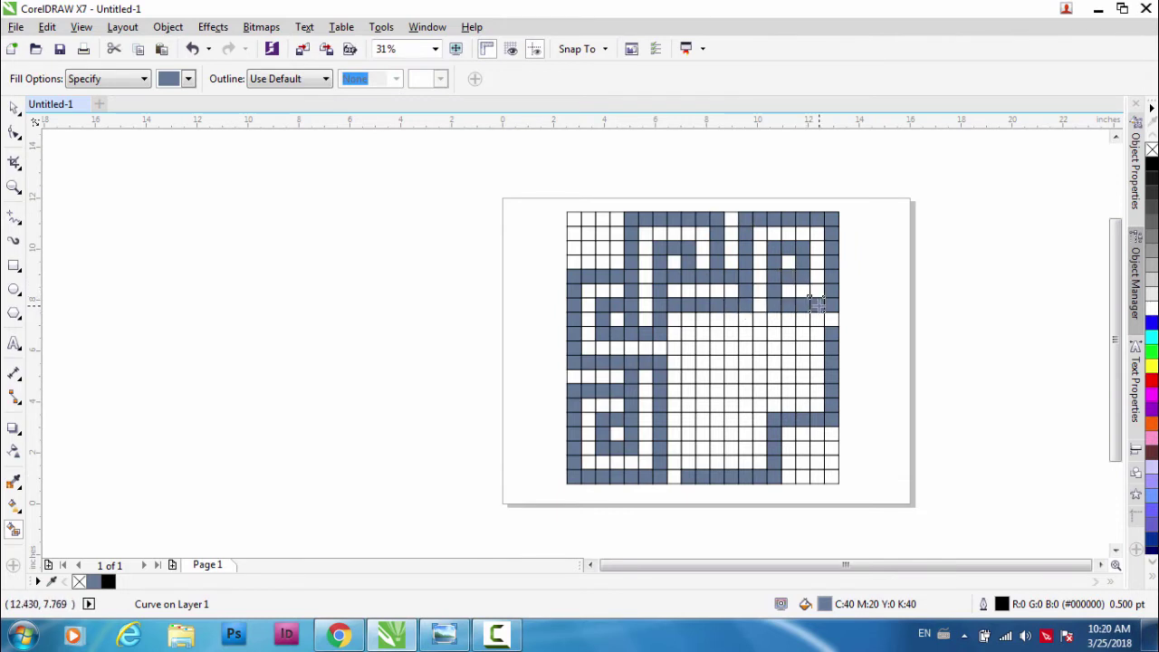
Fill the ninth row from the top between the seventh column and the right wall to form one continuous horizontal bar
{"action": "left_click", "coordinate": [760, 333]}
{"action": "left_click", "coordinate": [774, 333]}
{"action": "left_click", "coordinate": [788, 333]}
{"action": "left_click", "coordinate": [803, 333]}
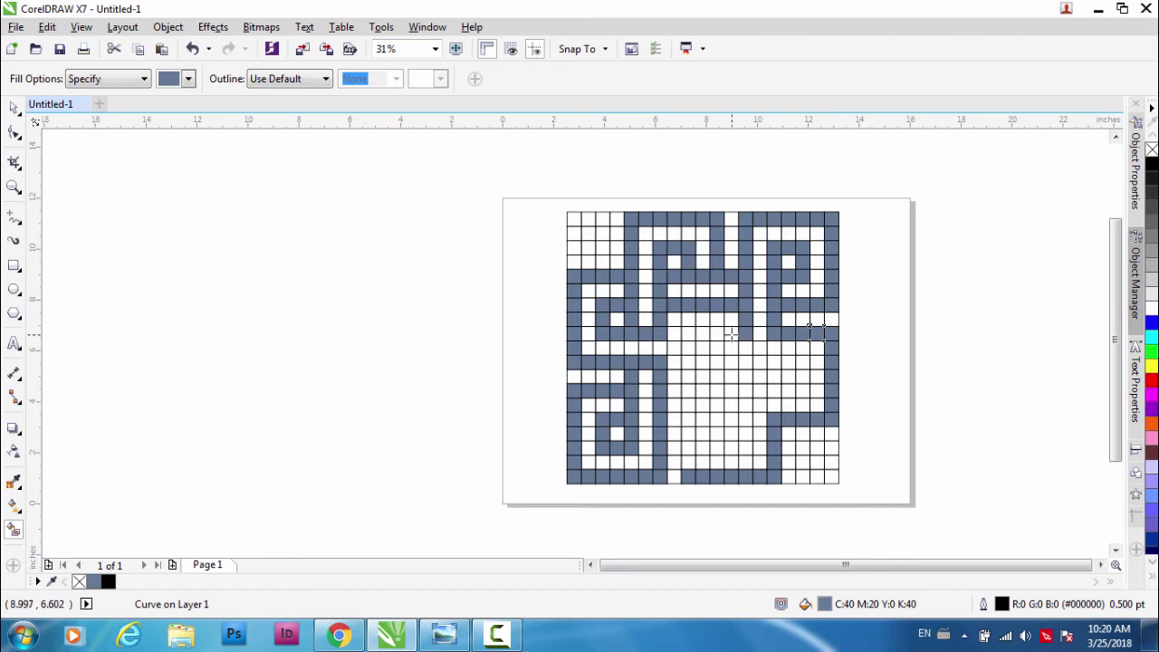
{"action": "left_click", "coordinate": [732, 335]}
{"action": "left_click", "coordinate": [718, 335]}
{"action": "left_click", "coordinate": [704, 335]}
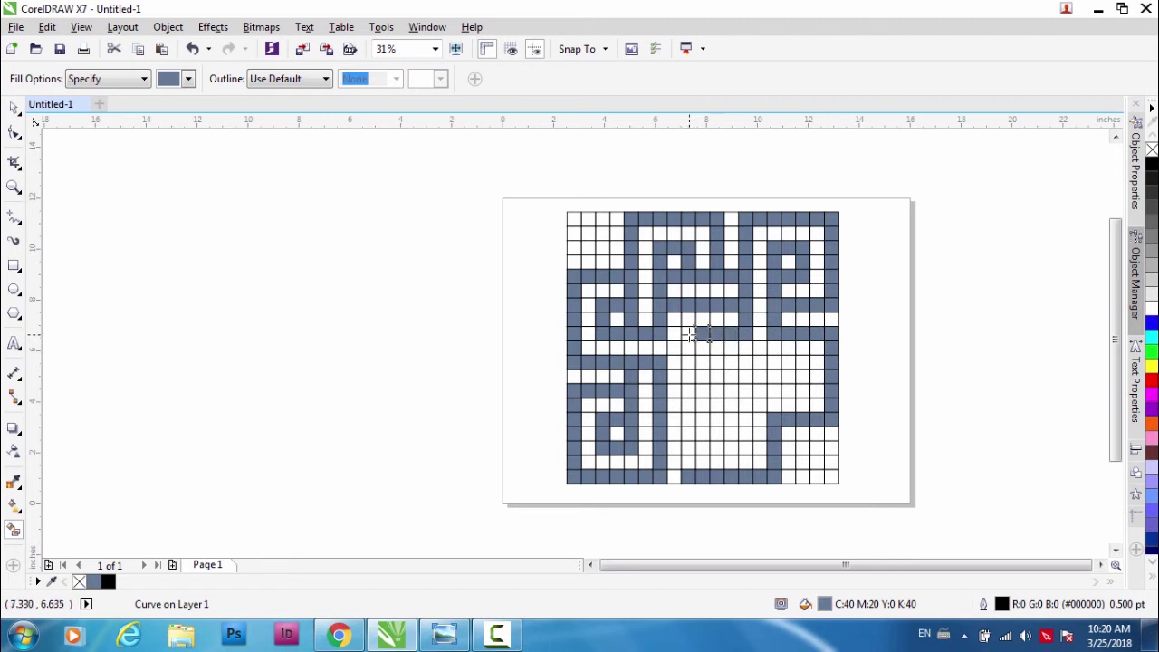
Fill a hollow 3-by-3 ring in the fifteenth to seventeenth columns, spanning the eleventh to thirteenth rows from the top
{"action": "left_click", "coordinate": [801, 360]}
{"action": "left_click", "coordinate": [800, 375]}
{"action": "left_click", "coordinate": [800, 389]}
{"action": "left_click", "coordinate": [786, 389]}
{"action": "left_click", "coordinate": [771, 389]}
{"action": "left_click", "coordinate": [771, 375]}
{"action": "left_click", "coordinate": [771, 360]}
{"action": "left_click", "coordinate": [786, 360]}
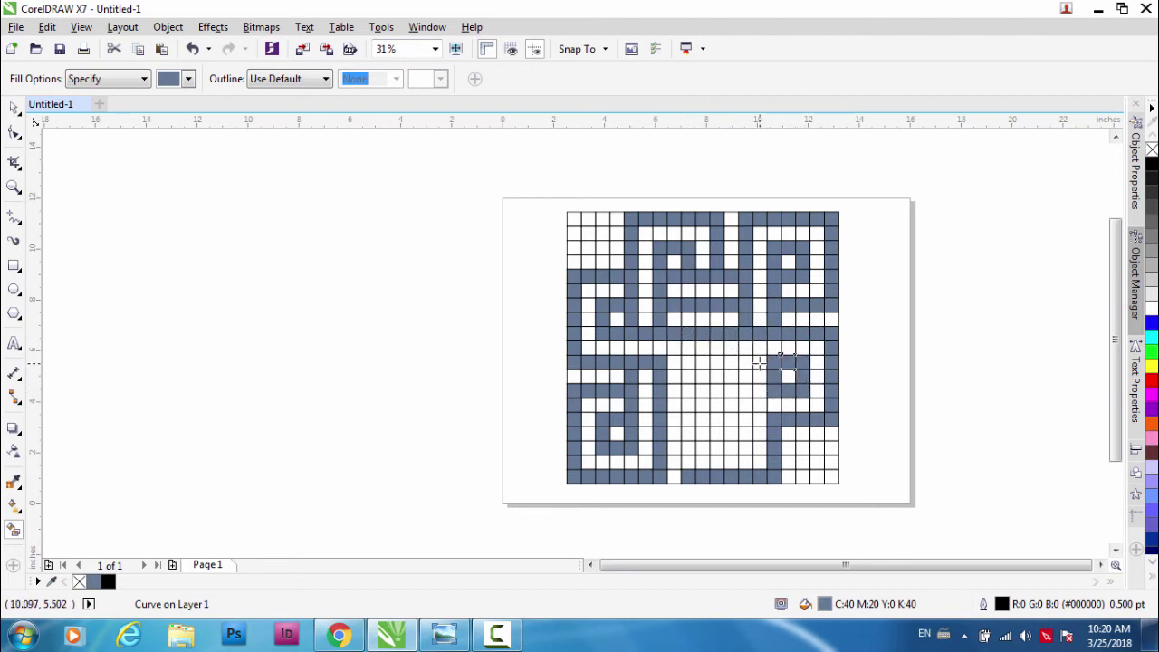
Extend the ring's top row left to the twelfth column and fill the thirteenth column down to the fourth row from the bottom
{"action": "left_click", "coordinate": [756, 362]}
{"action": "left_click", "coordinate": [742, 361]}
{"action": "left_click", "coordinate": [728, 361]}
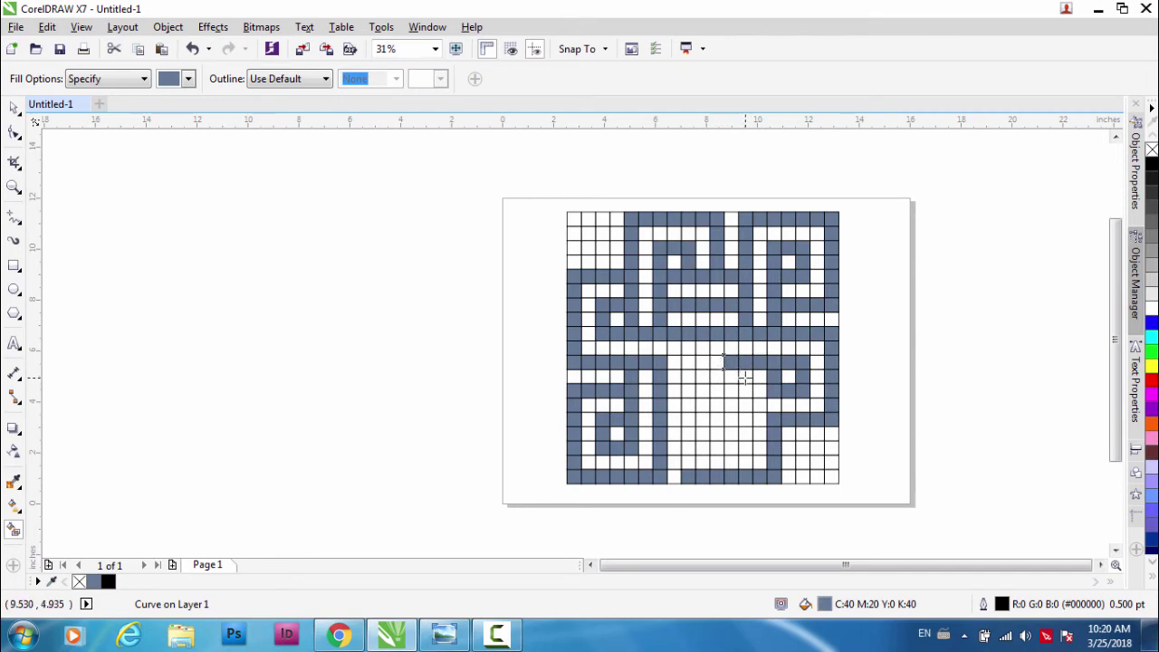
{"action": "left_click", "coordinate": [742, 374]}
{"action": "left_click", "coordinate": [742, 390]}
{"action": "left_click", "coordinate": [742, 403]}
{"action": "left_click", "coordinate": [742, 418]}
{"action": "left_click", "coordinate": [742, 433]}
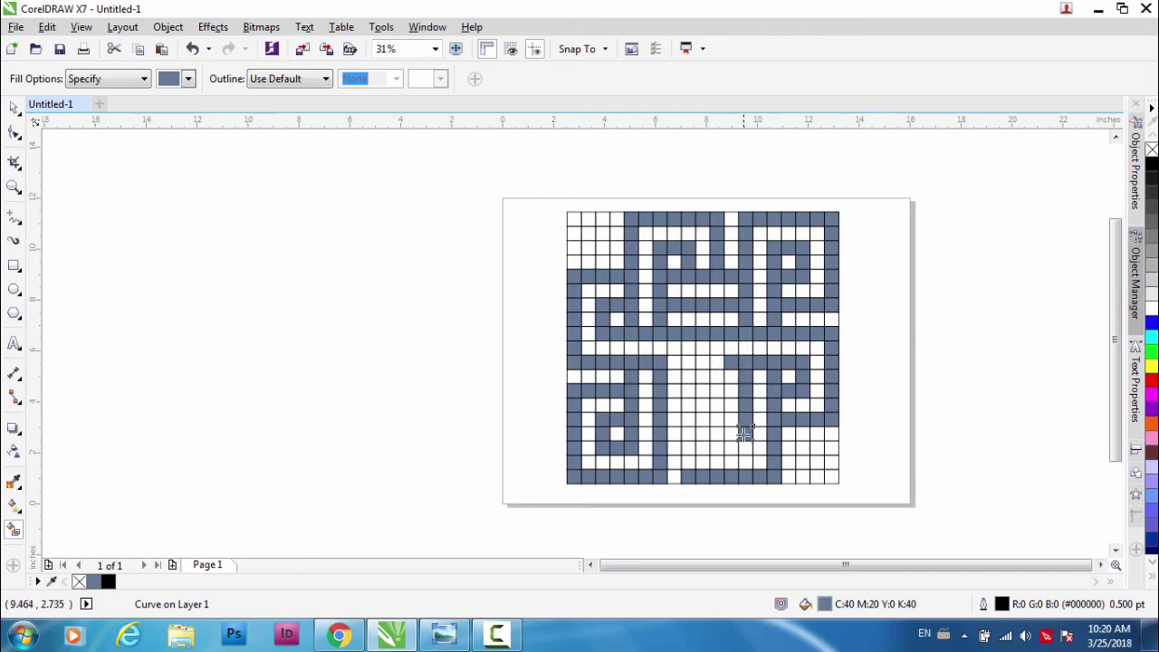
Continue the thirteenth column's wall down one square, left to the eleventh column and up to the fifth row from the bottom
{"action": "left_click", "coordinate": [742, 447]}
{"action": "left_click", "coordinate": [727, 447]}
{"action": "left_click", "coordinate": [714, 447]}
{"action": "left_click", "coordinate": [714, 433]}
{"action": "left_click", "coordinate": [713, 418]}
Fill the ninth column up to the fifth row from the bottom, and fill the fifth and seventh rows between the seventh and thirteenth columns
{"action": "left_click", "coordinate": [688, 447]}
{"action": "left_click", "coordinate": [687, 433]}
{"action": "left_click", "coordinate": [687, 418]}
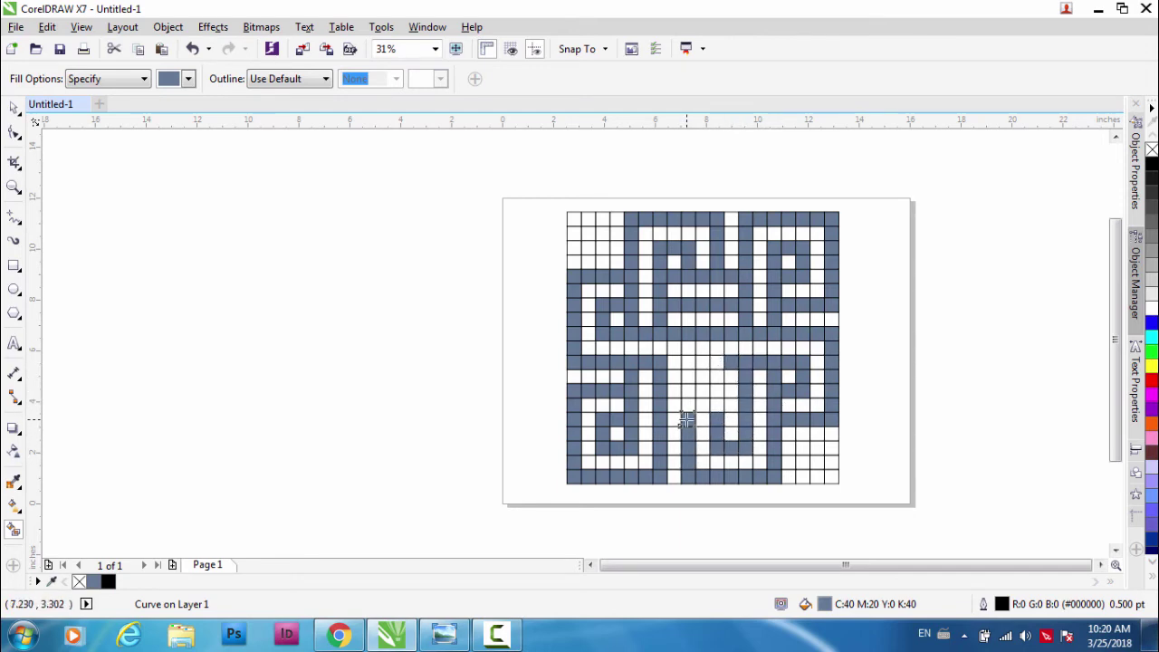
{"action": "left_click", "coordinate": [688, 390]}
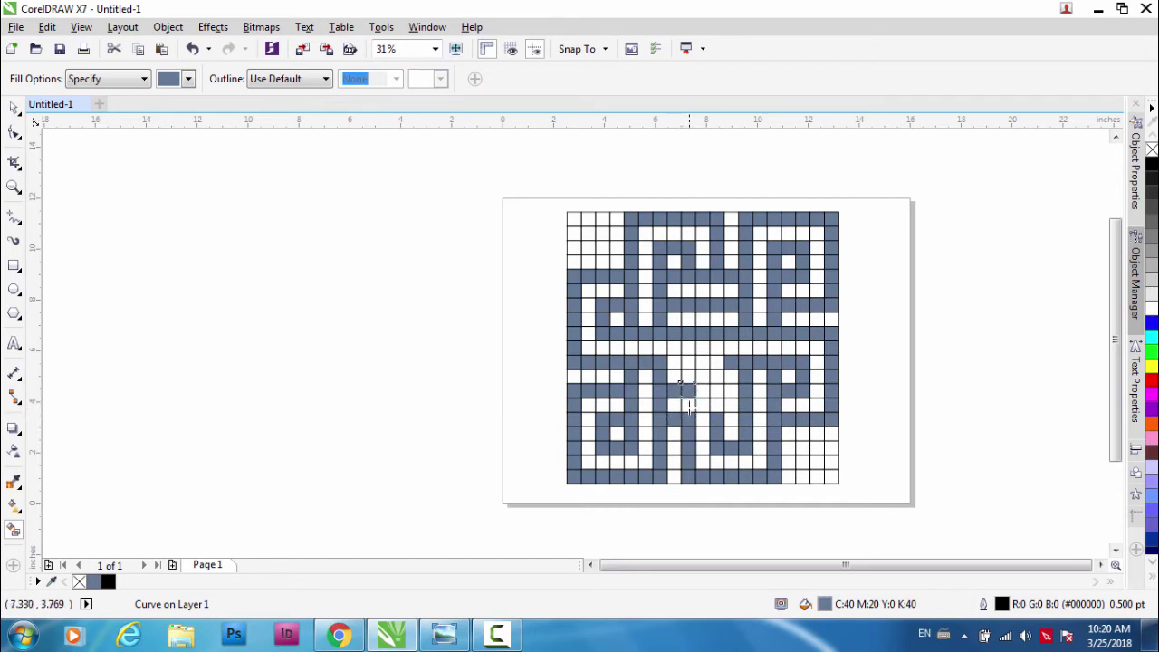
{"action": "left_click", "coordinate": [711, 389]}
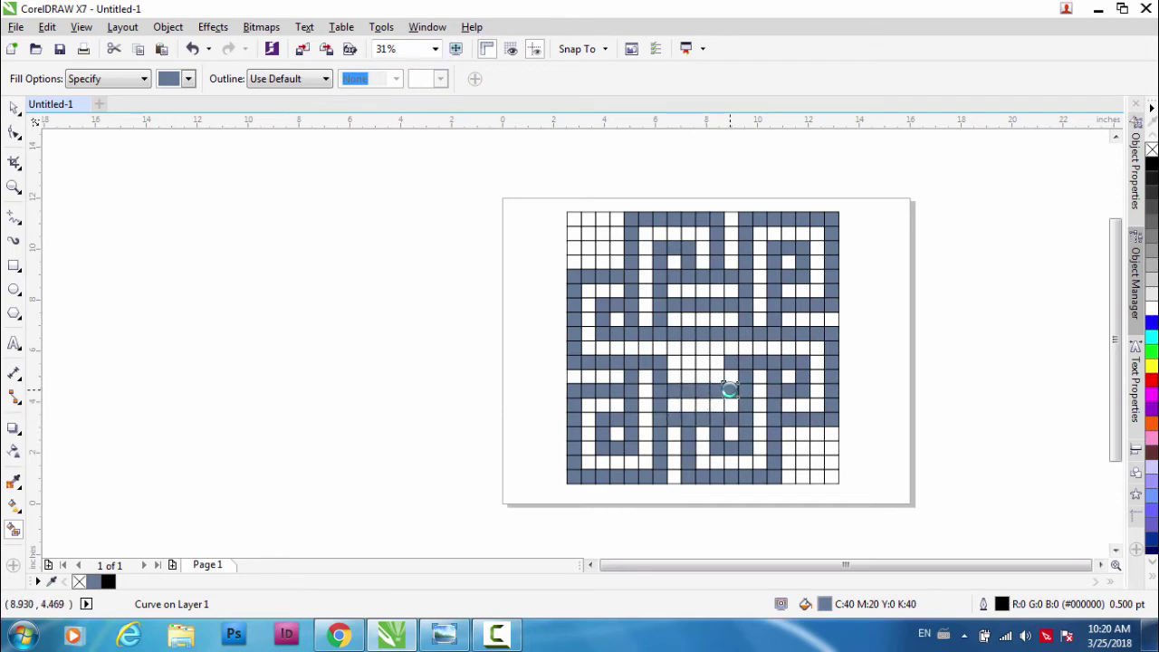
Close the gap in the eleventh row from the top and fill the ninth and eleventh columns between the seventh and thirteenth rows
{"action": "left_click", "coordinate": [717, 362]}
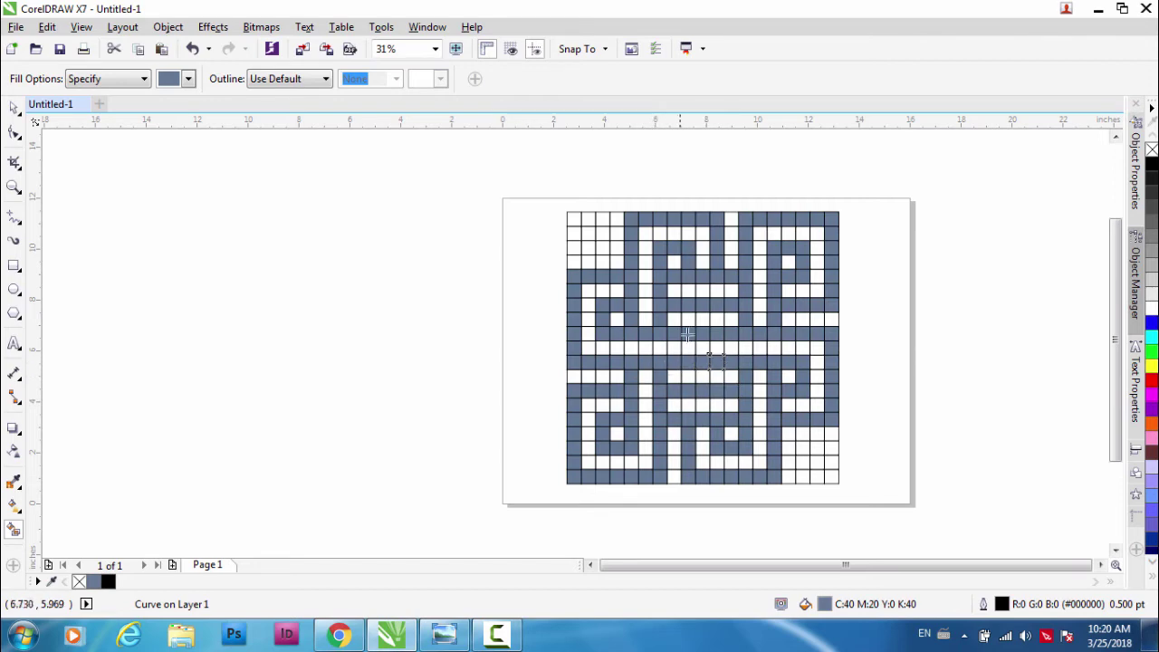
{"action": "left_click", "coordinate": [688, 318]}
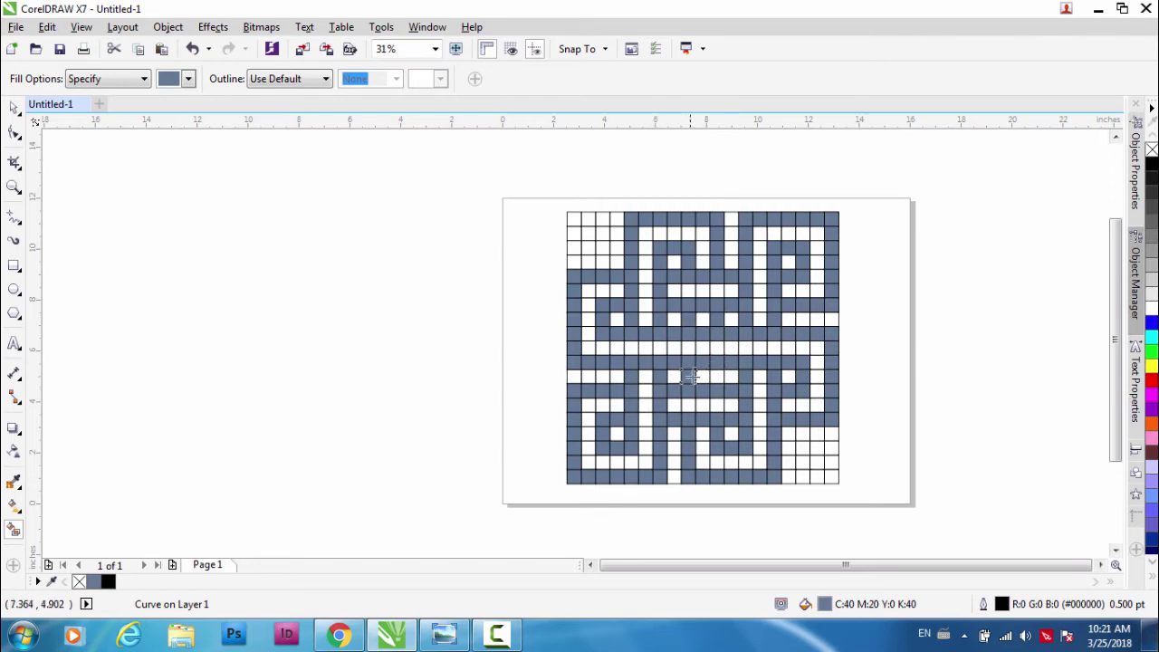
Remove the filled squares where the tenth column crosses the ninth and eleventh rows, opening a vertical gap at the pattern's centre
{"action": "left_click", "coordinate": [13, 107]}
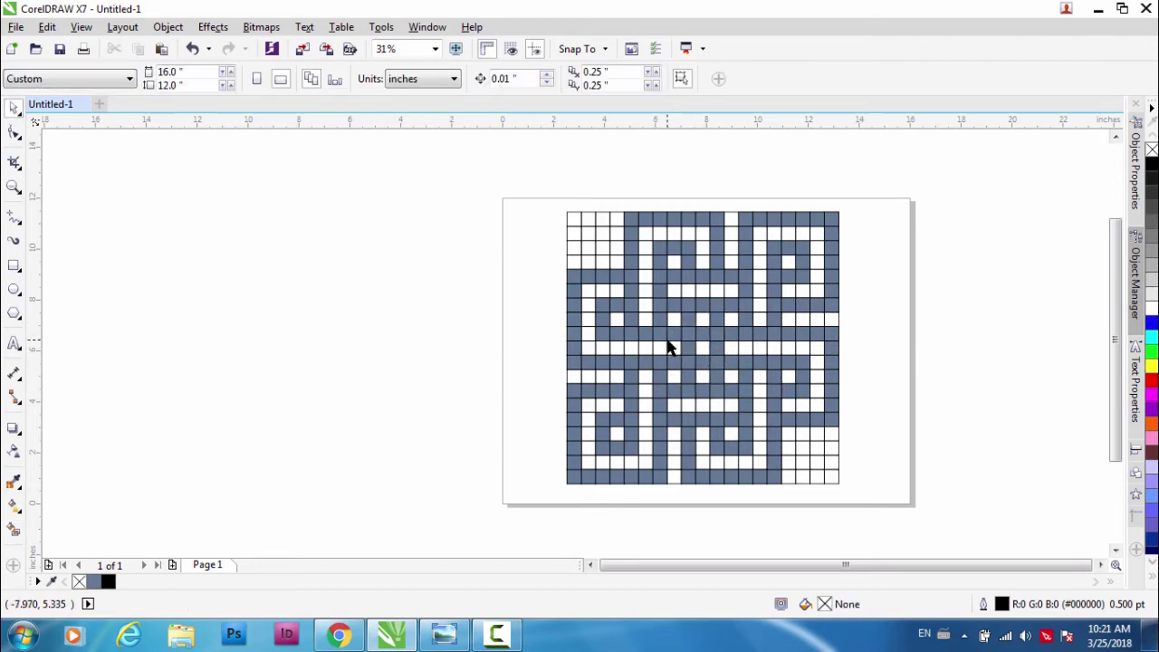
{"action": "left_click_drag", "start_coordinate": [699, 326], "coordinate": [699, 362]}
{"action": "left_click", "coordinate": [445, 351]}
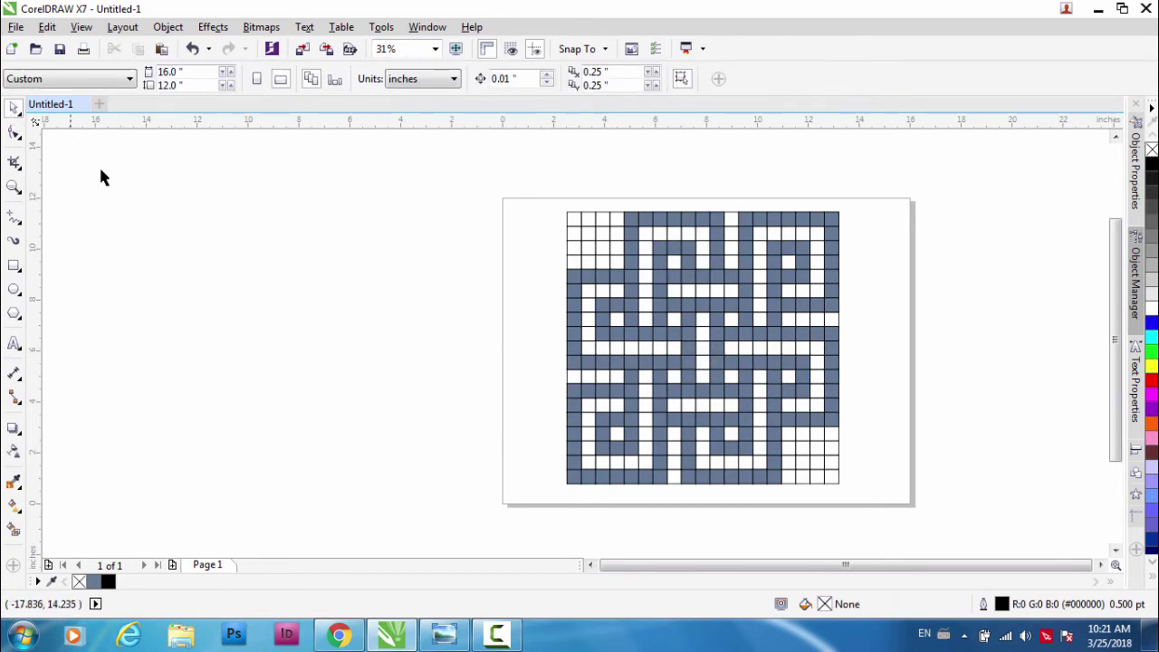
Select all the smart-filled curves in the Object Manager, from the first curve to the last one above the rectangles
{"action": "scroll", "coordinate": [600, 354], "scroll_direction": "down", "scroll_amount": 1}
{"action": "scroll", "coordinate": [628, 344], "scroll_direction": "up", "scroll_amount": 1}
{"action": "scroll", "coordinate": [592, 339], "scroll_direction": "down", "scroll_amount": 1}
{"action": "scroll", "coordinate": [593, 332], "scroll_direction": "up", "scroll_amount": 1}
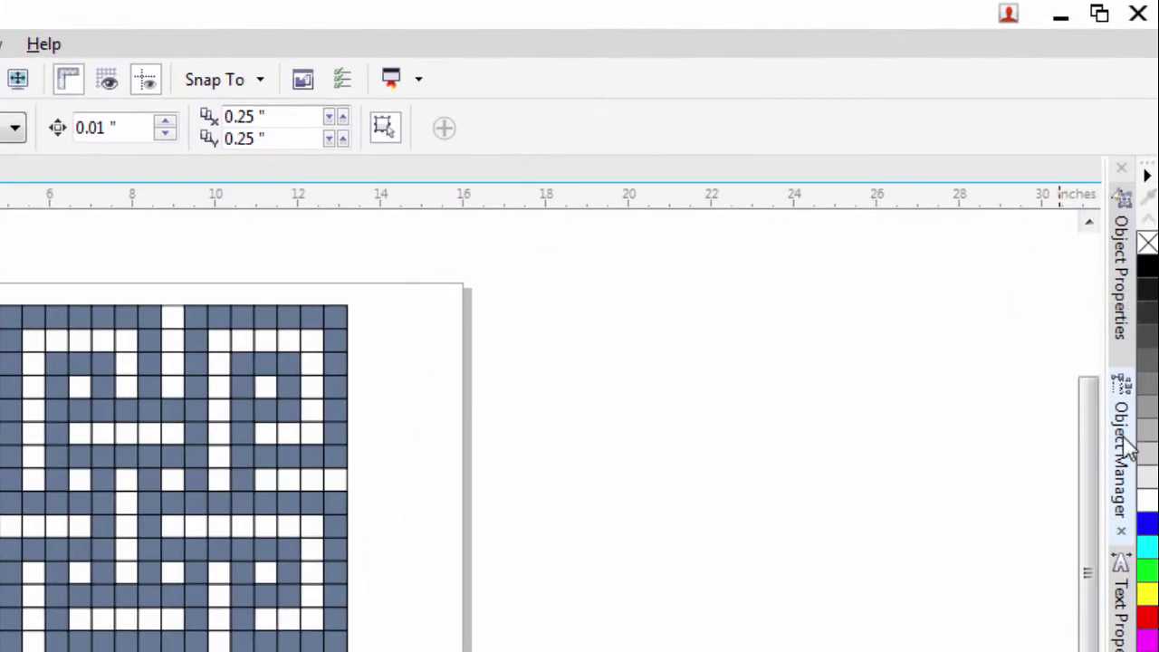
{"action": "left_click", "coordinate": [1134, 277]}
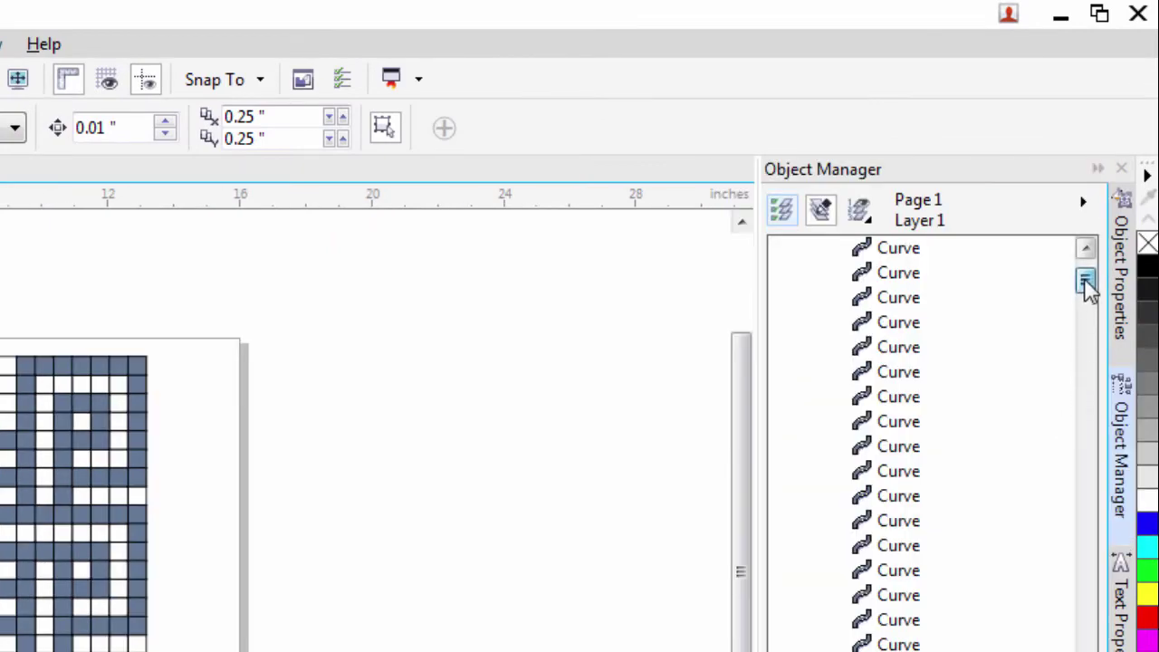
{"action": "scroll", "coordinate": [1086, 284], "scroll_direction": "up", "scroll_amount": 1}
{"action": "left_click", "coordinate": [937, 273]}
{"action": "scroll", "coordinate": [1097, 241], "scroll_direction": "down", "scroll_amount": 3}
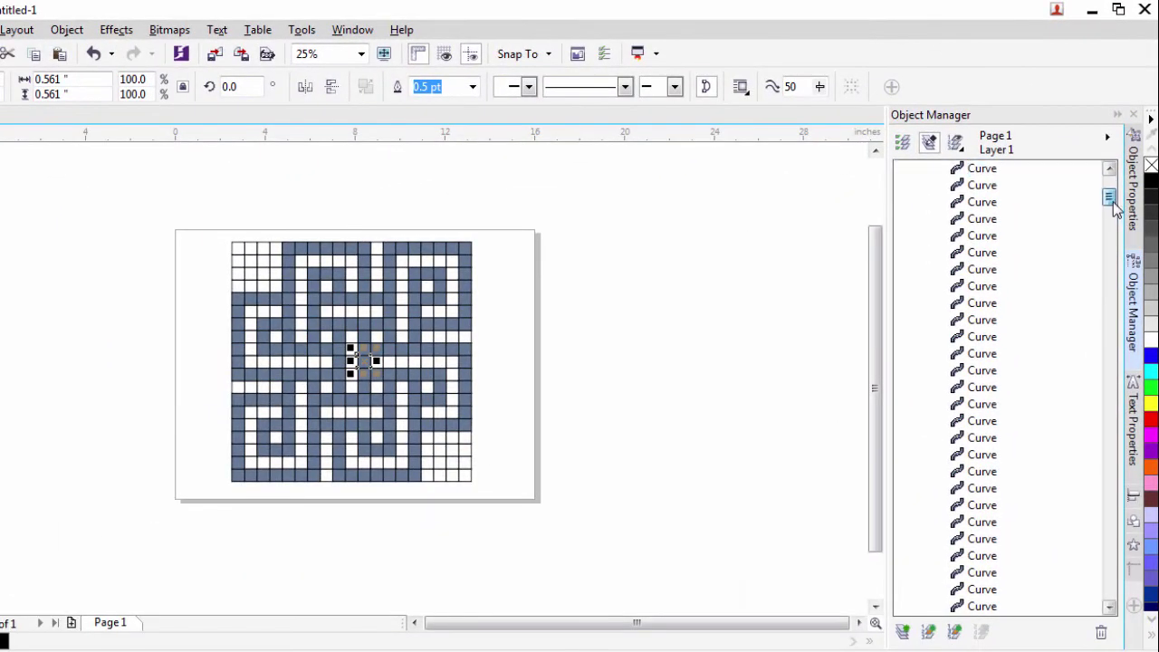
{"action": "left_click_drag", "start_coordinate": [1128, 238], "coordinate": [1137, 335]}
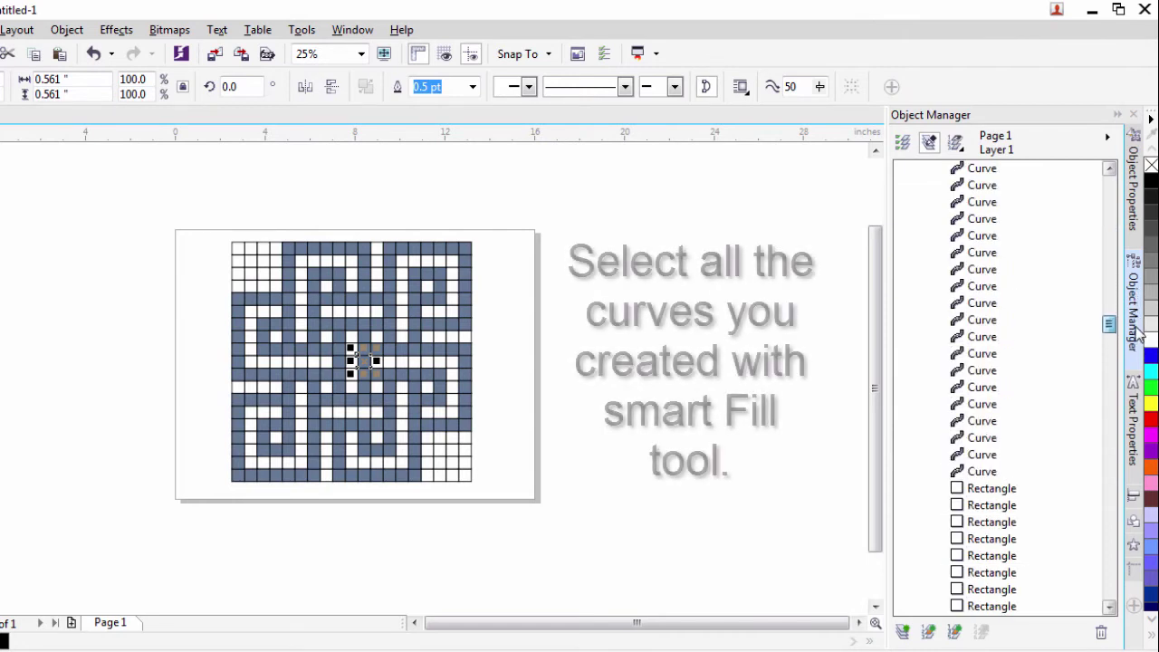
{"action": "left_click", "coordinate": [983, 472], "text": "shift"}
{"action": "left_click", "coordinate": [983, 472], "text": "shift"}
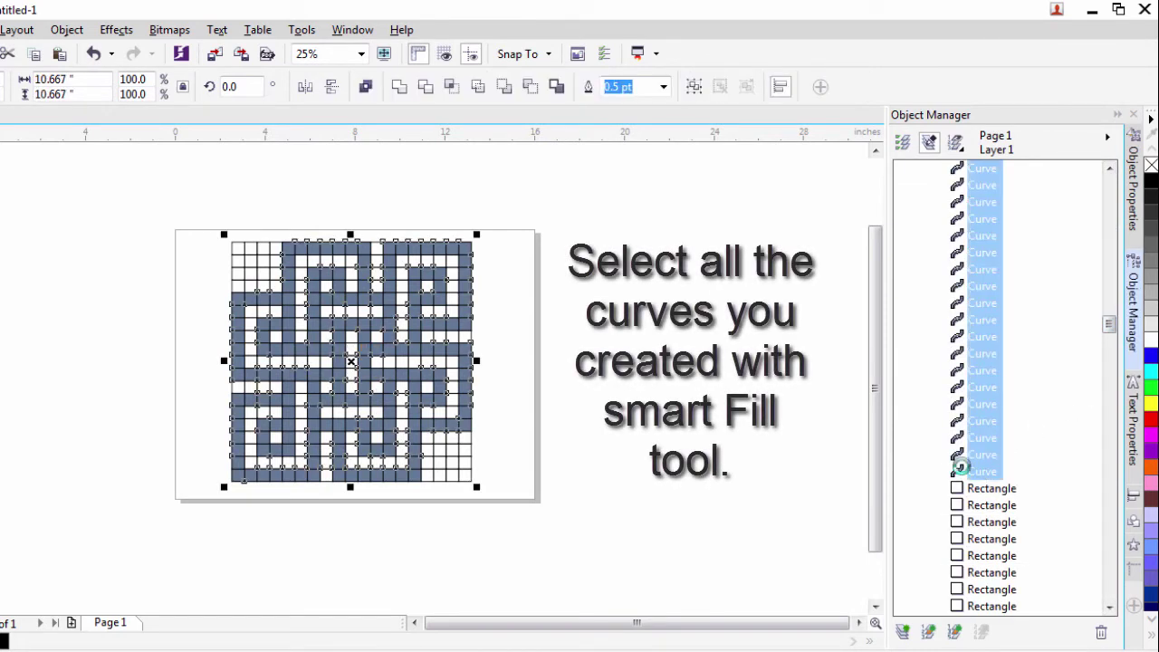
Copy the selected curves and paste them onto a new second page
{"action": "left_click", "coordinate": [72, 621]}
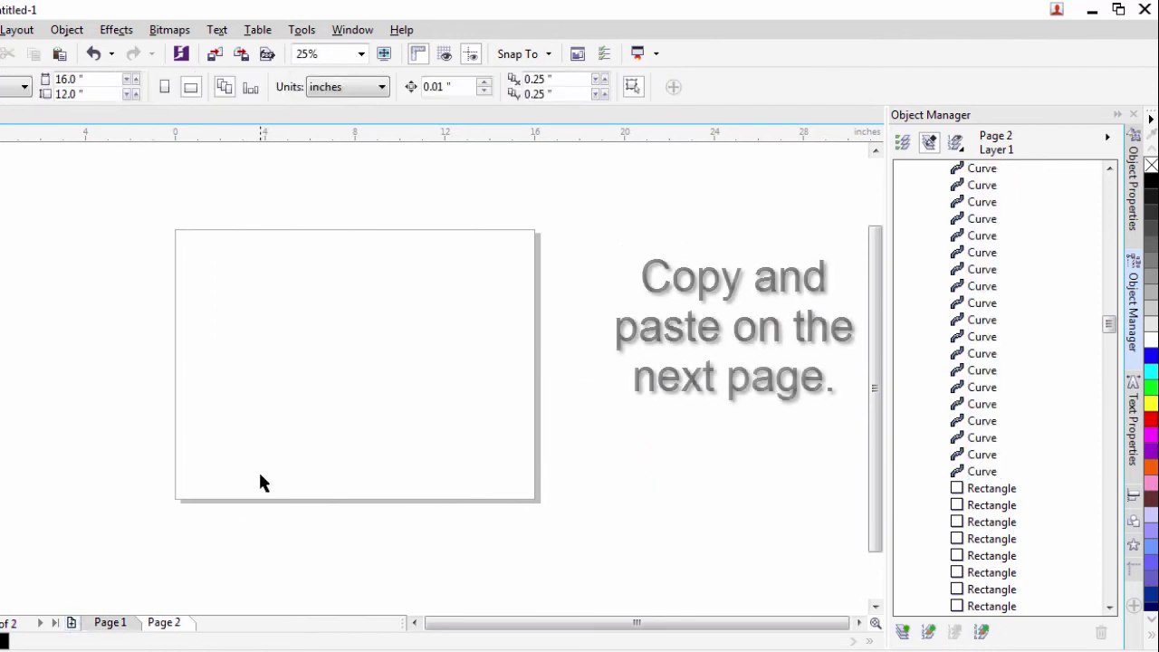
{"action": "key", "text": "ctrl+v"}
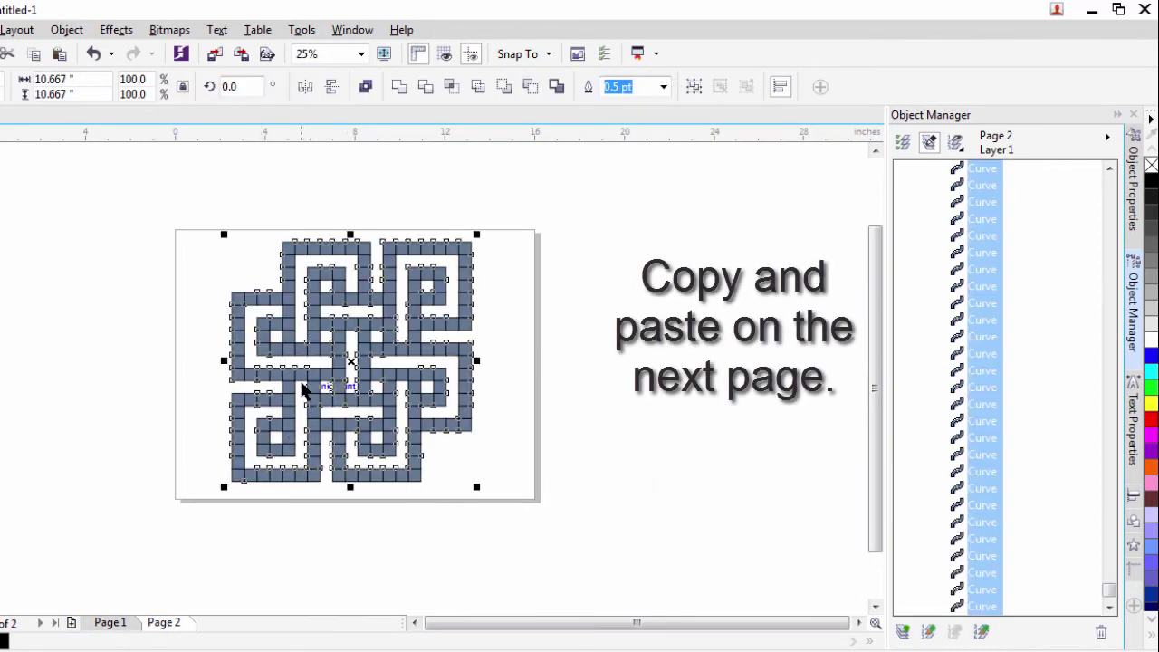
{"action": "scroll", "coordinate": [318, 349], "scroll_direction": "up", "scroll_amount": 1}
{"action": "scroll", "coordinate": [398, 378], "scroll_direction": "down", "scroll_amount": 2}
{"action": "scroll", "coordinate": [399, 378], "scroll_direction": "up", "scroll_amount": 1}
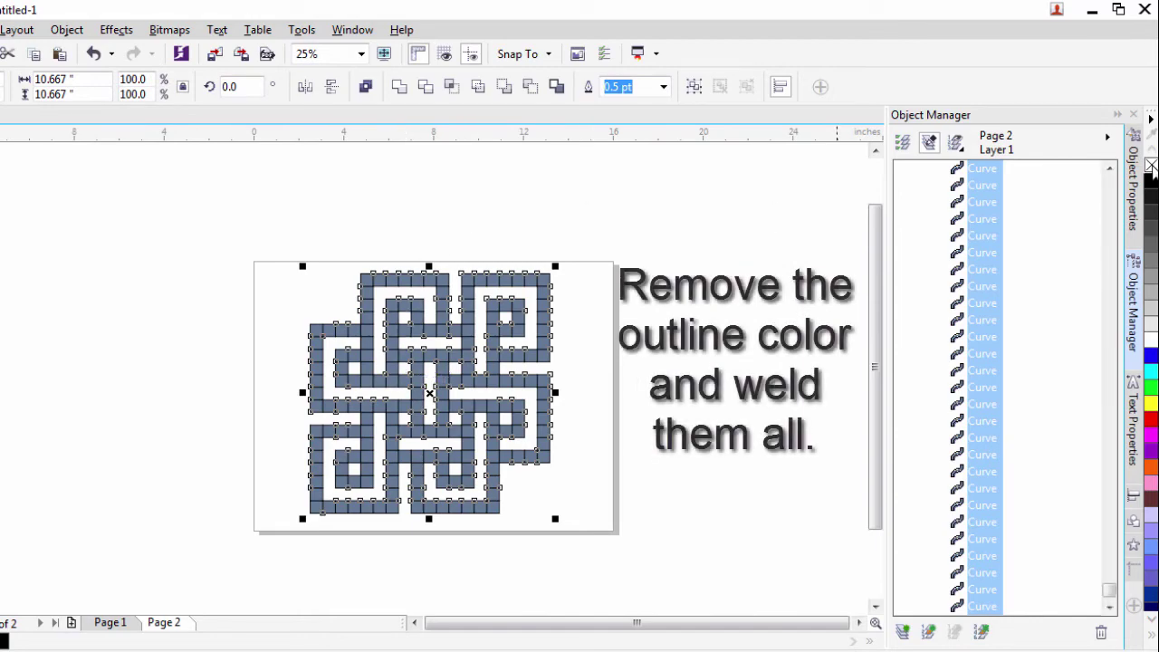
Remove the outline from the pasted squares, weld them into a single shape and select the welded pattern
{"action": "right_click", "coordinate": [1151, 169]}
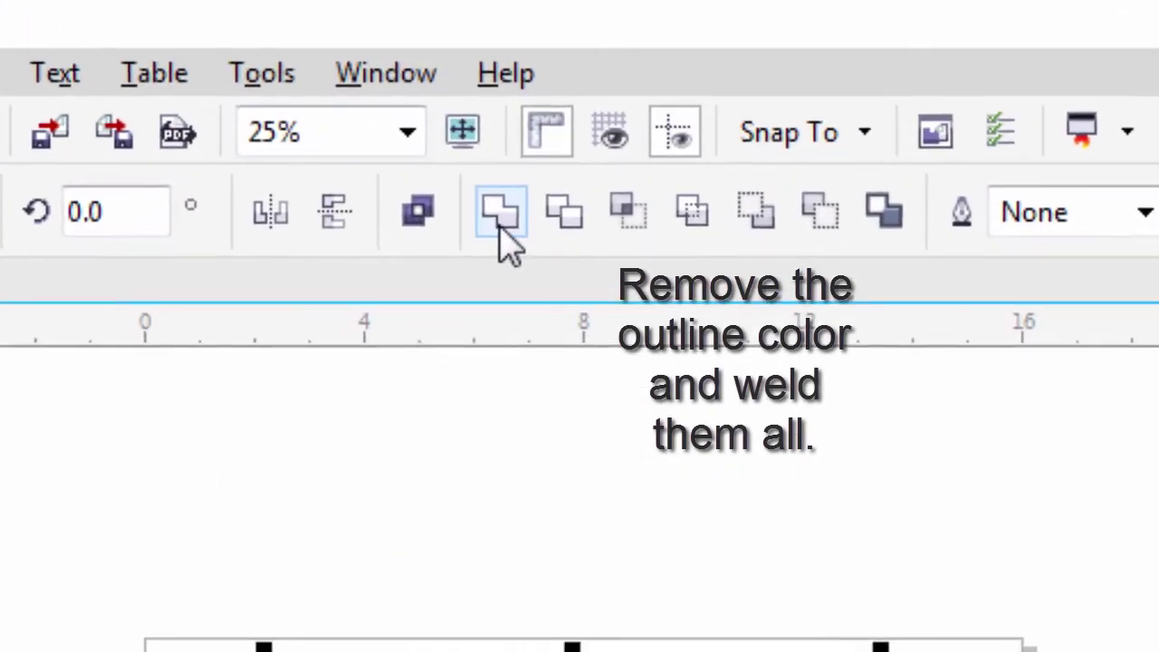
{"action": "left_click", "coordinate": [501, 213]}
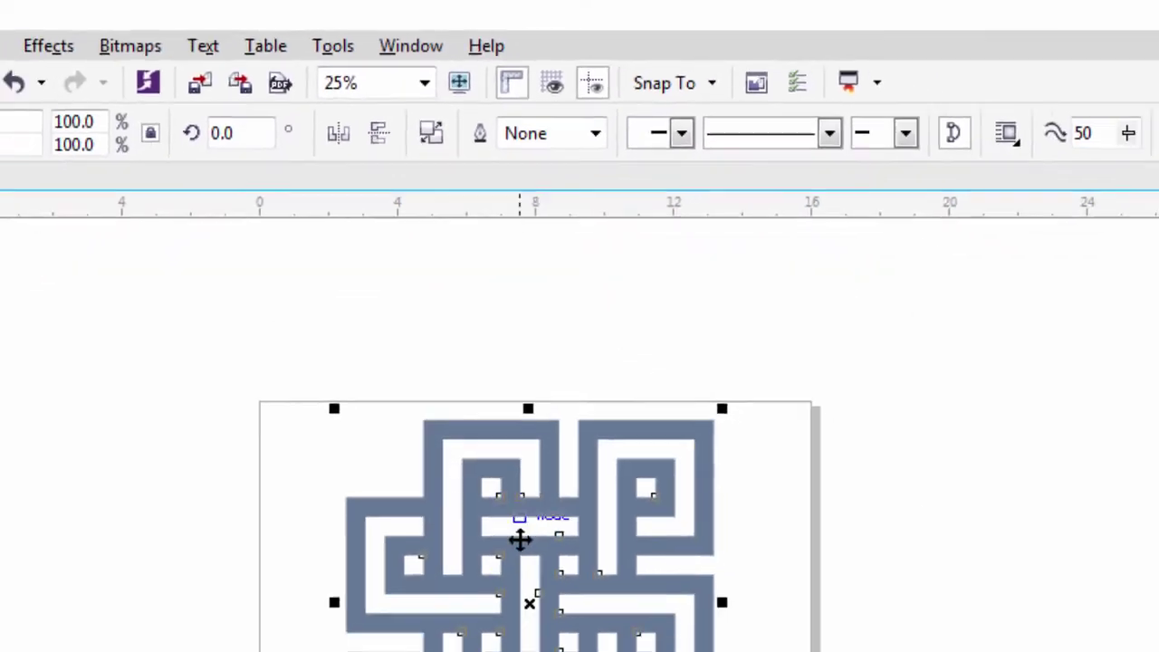
{"action": "scroll", "coordinate": [492, 651], "scroll_direction": "up", "scroll_amount": 2}
{"action": "scroll", "coordinate": [467, 344], "scroll_direction": "down", "scroll_amount": 2}
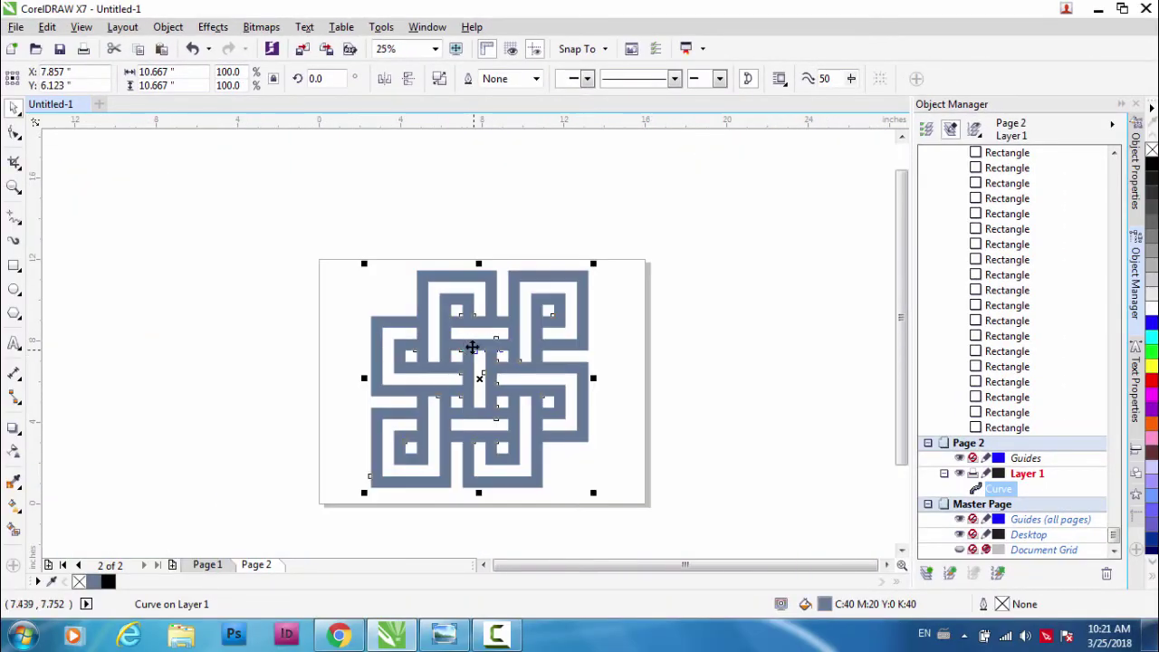
{"action": "left_click", "coordinate": [683, 405]}
{"action": "left_click", "coordinate": [497, 337]}
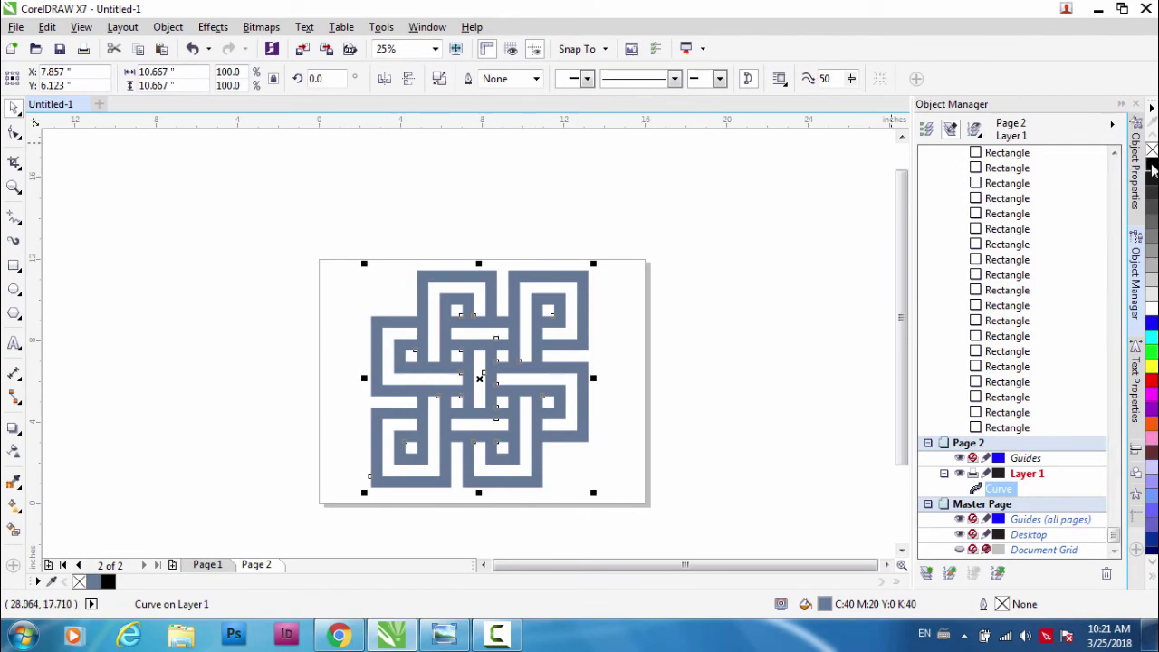
Fill the welded pattern with black and rotate it 45 degrees
{"action": "left_click", "coordinate": [1151, 165]}
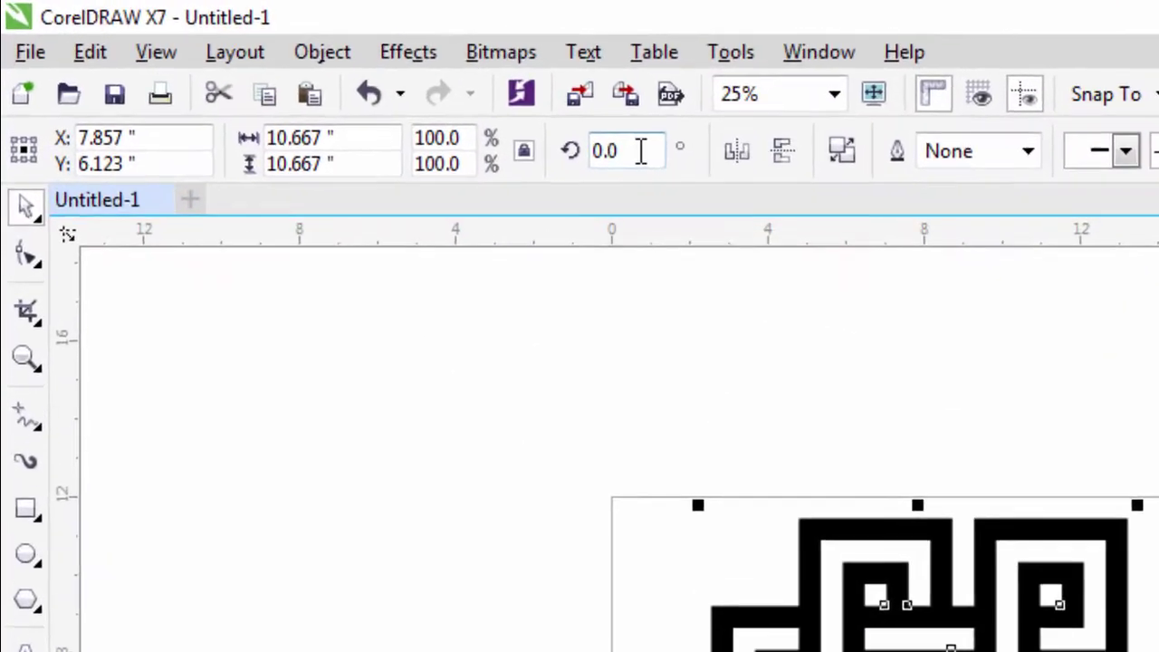
{"action": "left_click", "coordinate": [330, 78]}
{"action": "type", "text": "45"}
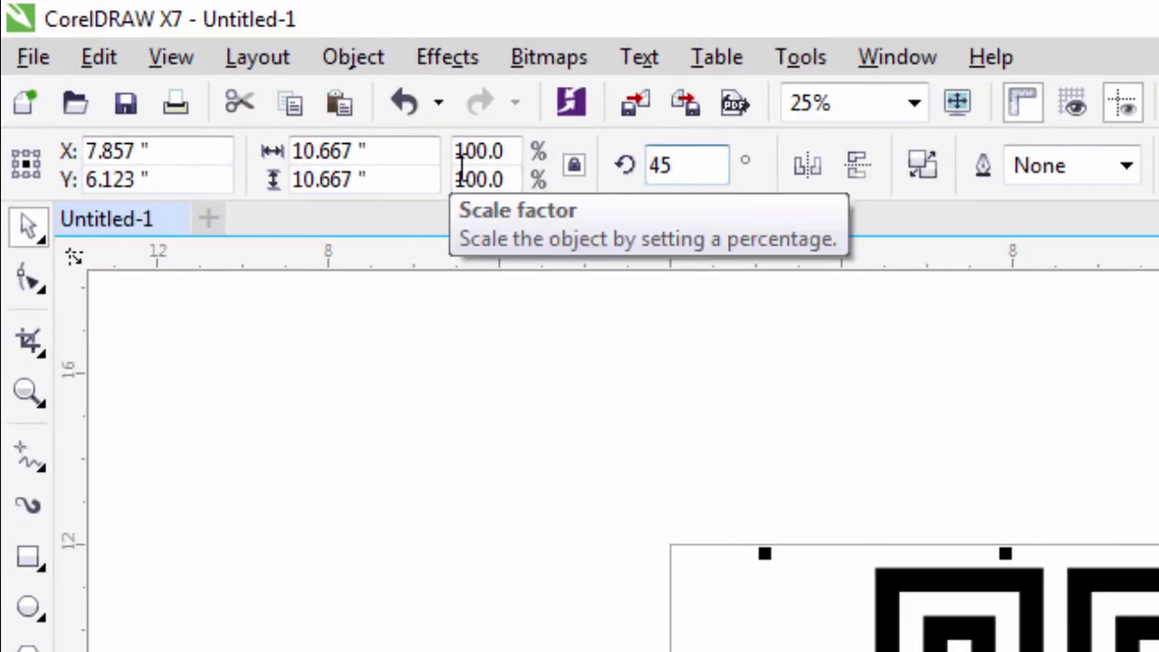
{"action": "key", "text": "Return"}
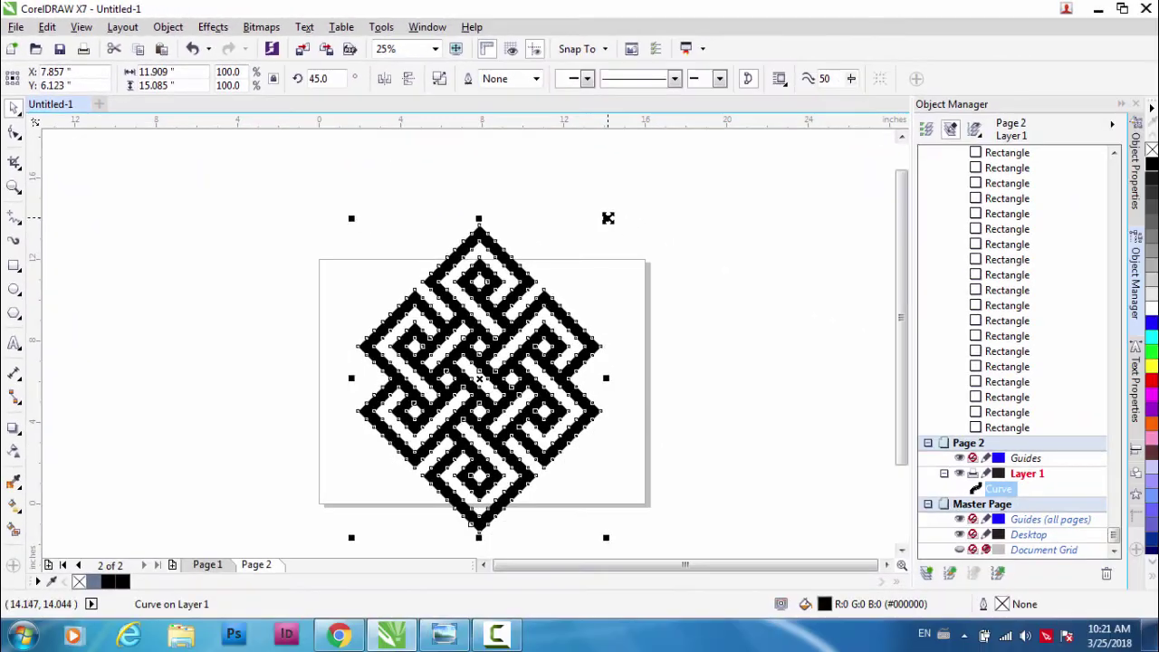
Scale the rotated pattern down proportionally about its centre to about 72% so it fits inside the page, and deselect it
{"action": "left_click_drag", "start_coordinate": [607, 217], "coordinate": [607, 251]}
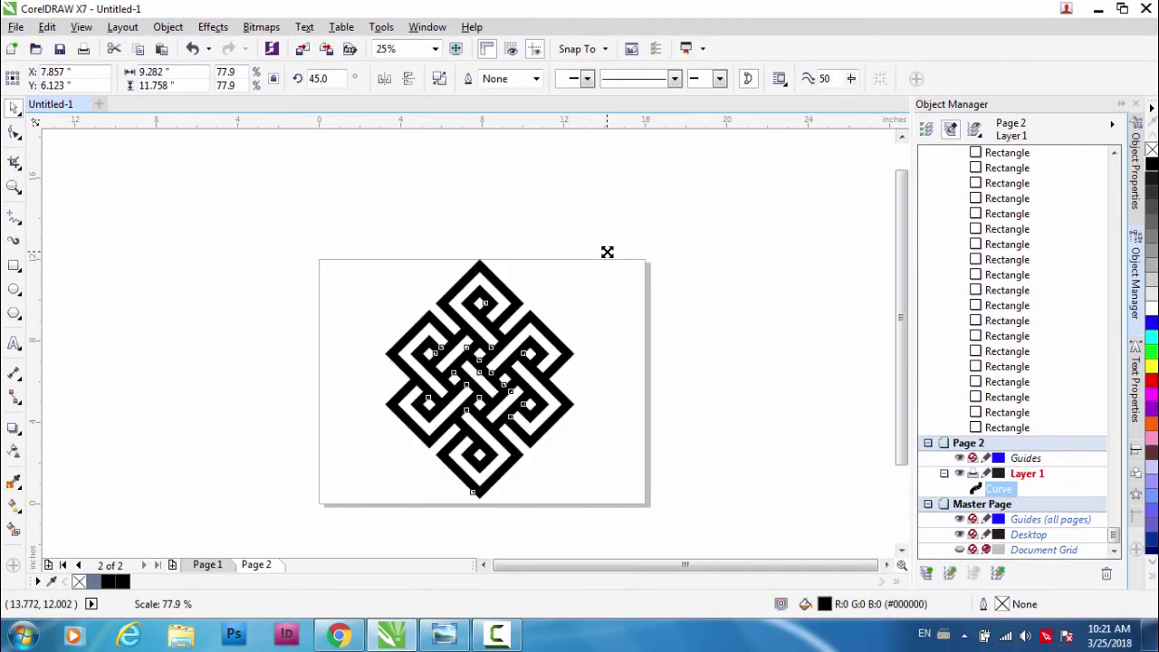
{"action": "scroll", "coordinate": [507, 316], "scroll_direction": "up", "scroll_amount": 2}
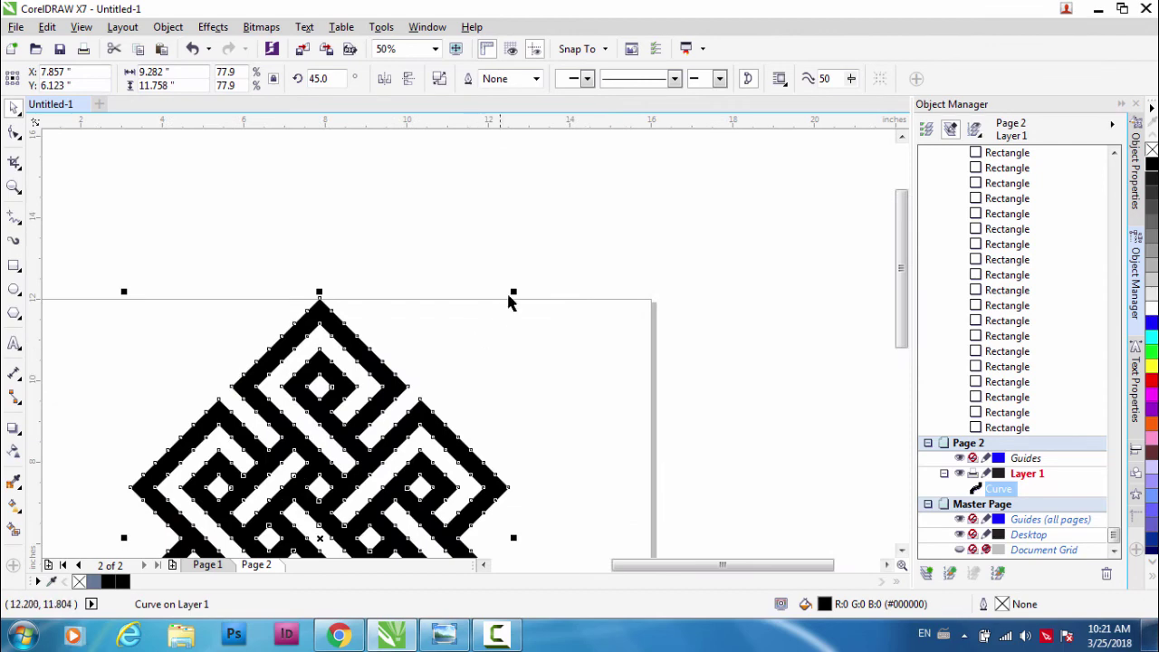
{"action": "left_click_drag", "start_coordinate": [508, 301], "coordinate": [468, 339]}
{"action": "scroll", "coordinate": [467, 338], "scroll_direction": "down", "scroll_amount": 2}
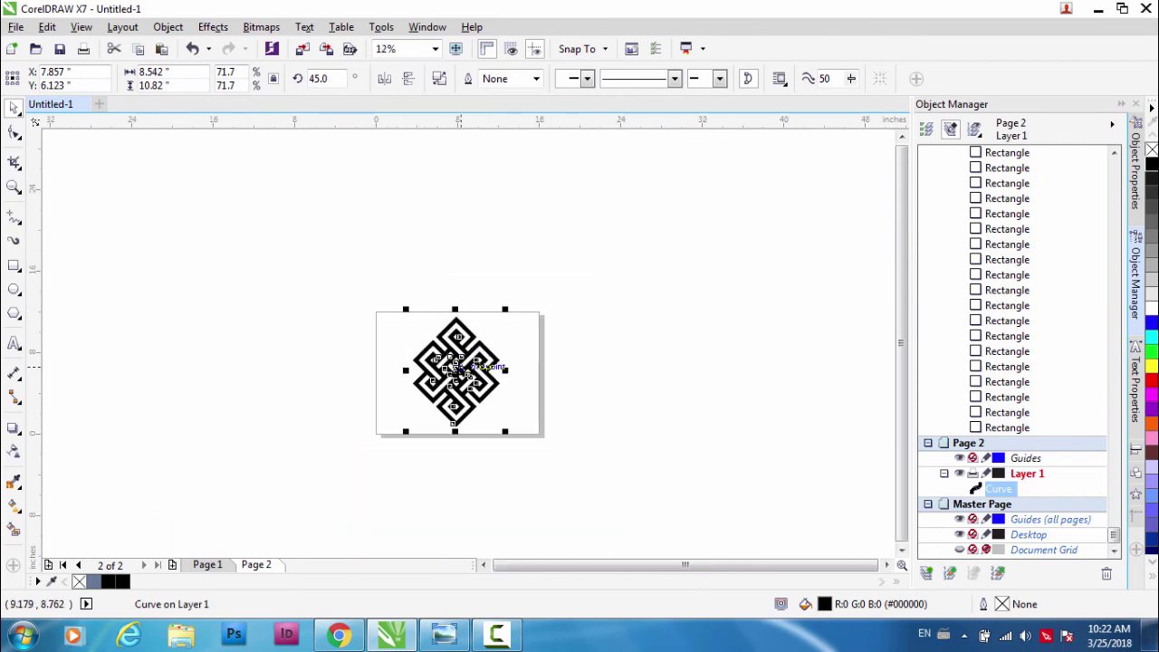
{"action": "scroll", "coordinate": [457, 367], "scroll_direction": "up", "scroll_amount": 2}
{"action": "left_click", "coordinate": [699, 342]}
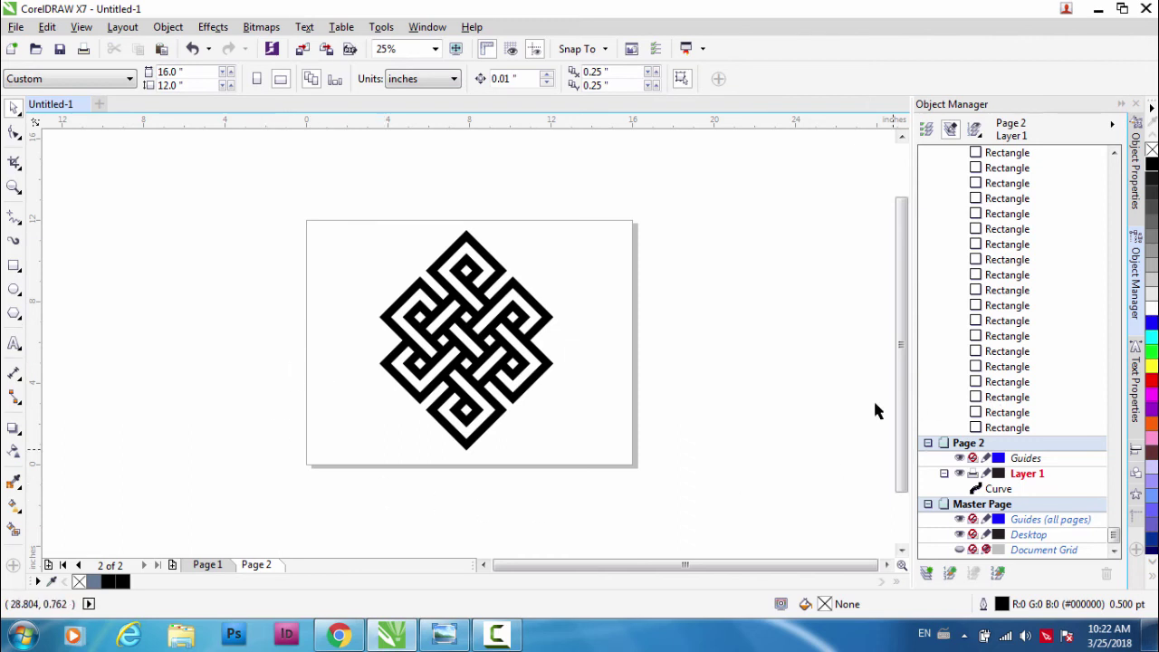
Examine the finished black interlaced pattern on the second page, both up close and as a whole
{"action": "scroll", "coordinate": [437, 425], "scroll_direction": "up", "scroll_amount": 4}
{"action": "scroll", "coordinate": [468, 342], "scroll_direction": "down", "scroll_amount": 2}
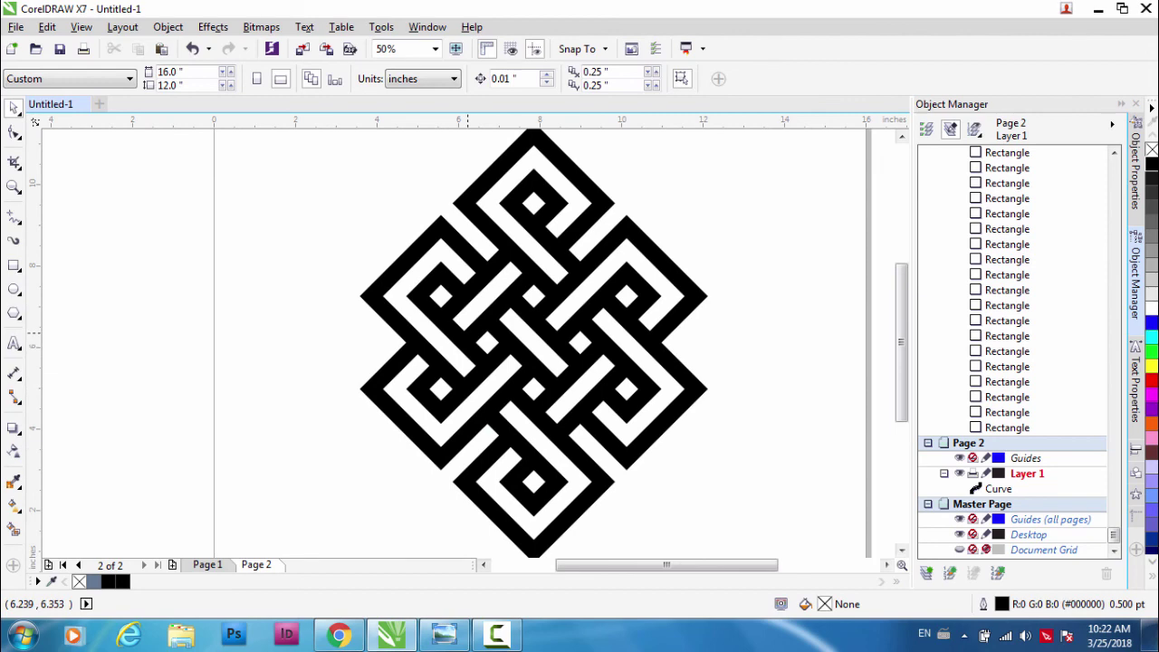
{"action": "scroll", "coordinate": [466, 336], "scroll_direction": "up", "scroll_amount": 2}
{"action": "scroll", "coordinate": [466, 337], "scroll_direction": "down", "scroll_amount": 4}
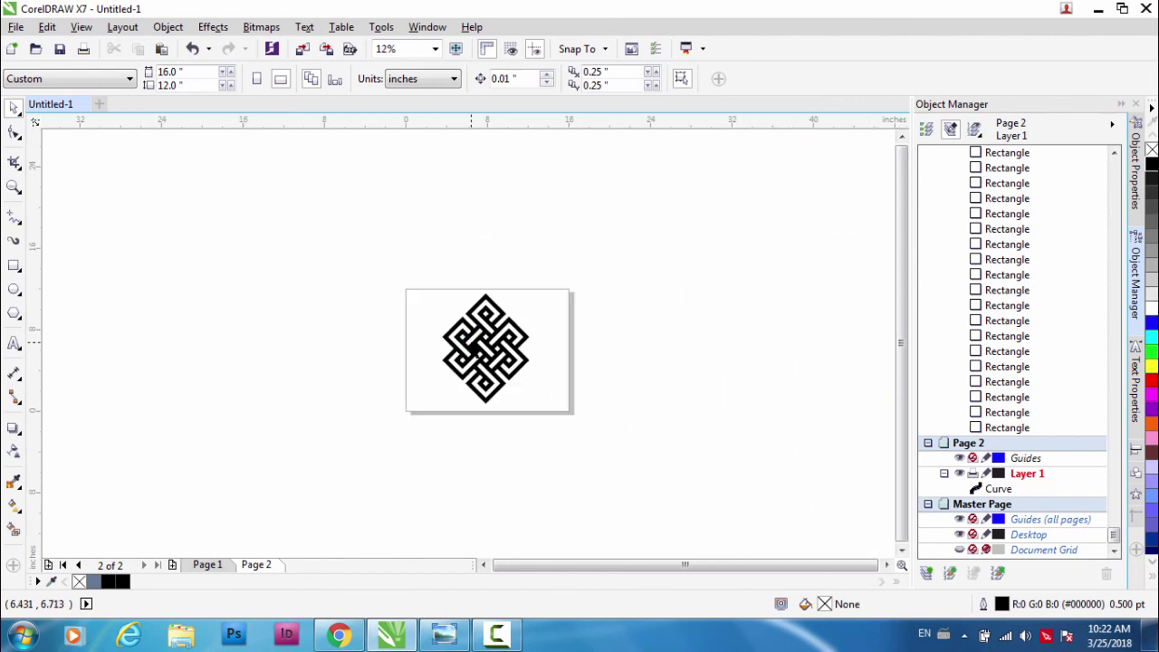
{"action": "scroll", "coordinate": [470, 352], "scroll_direction": "up", "scroll_amount": 2}
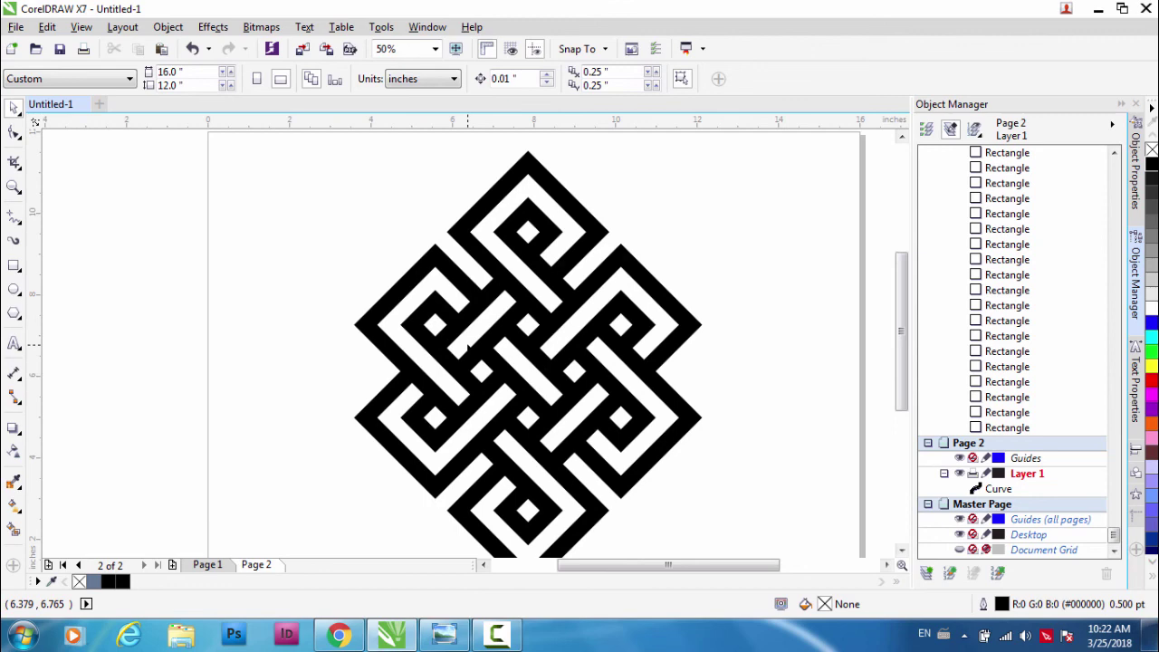
{"action": "scroll", "coordinate": [468, 347], "scroll_direction": "up", "scroll_amount": 2}
{"action": "scroll", "coordinate": [469, 349], "scroll_direction": "down", "scroll_amount": 2}
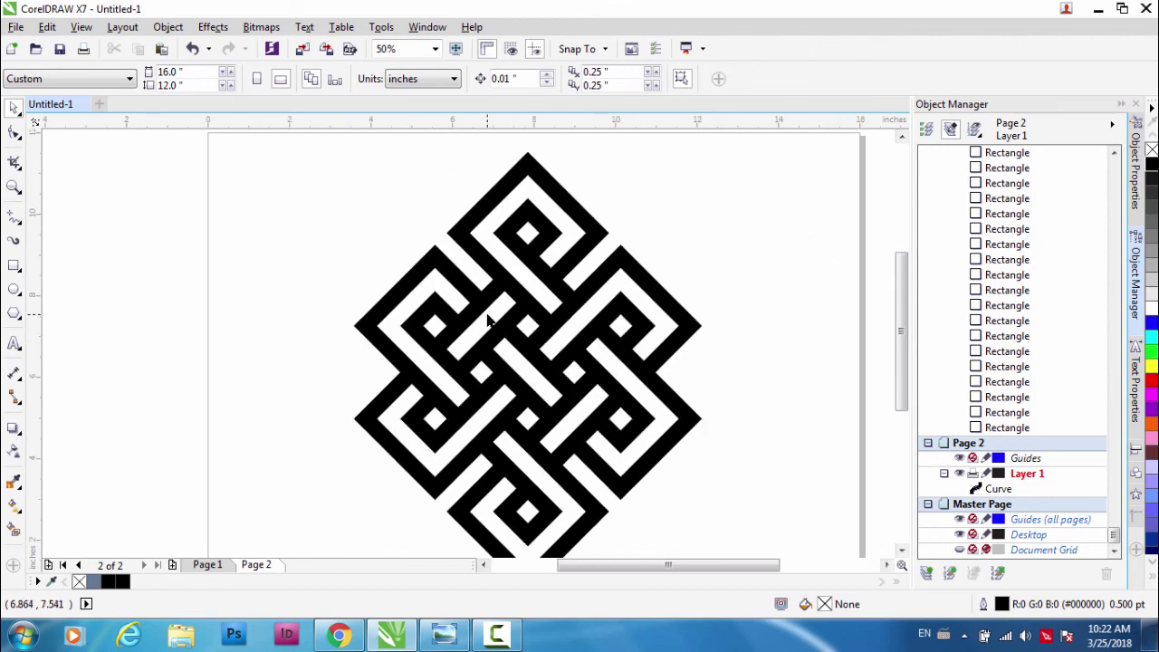
{"action": "scroll", "coordinate": [532, 322], "scroll_direction": "down", "scroll_amount": 2}
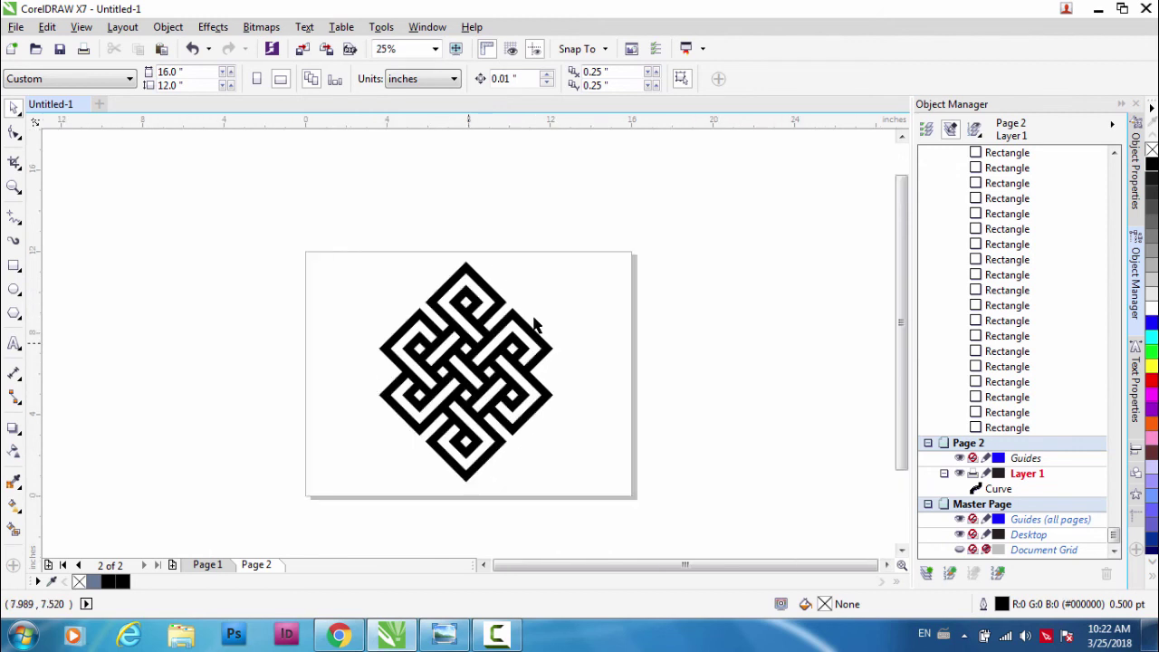
{"action": "scroll", "coordinate": [597, 294], "scroll_direction": "up", "scroll_amount": 2}
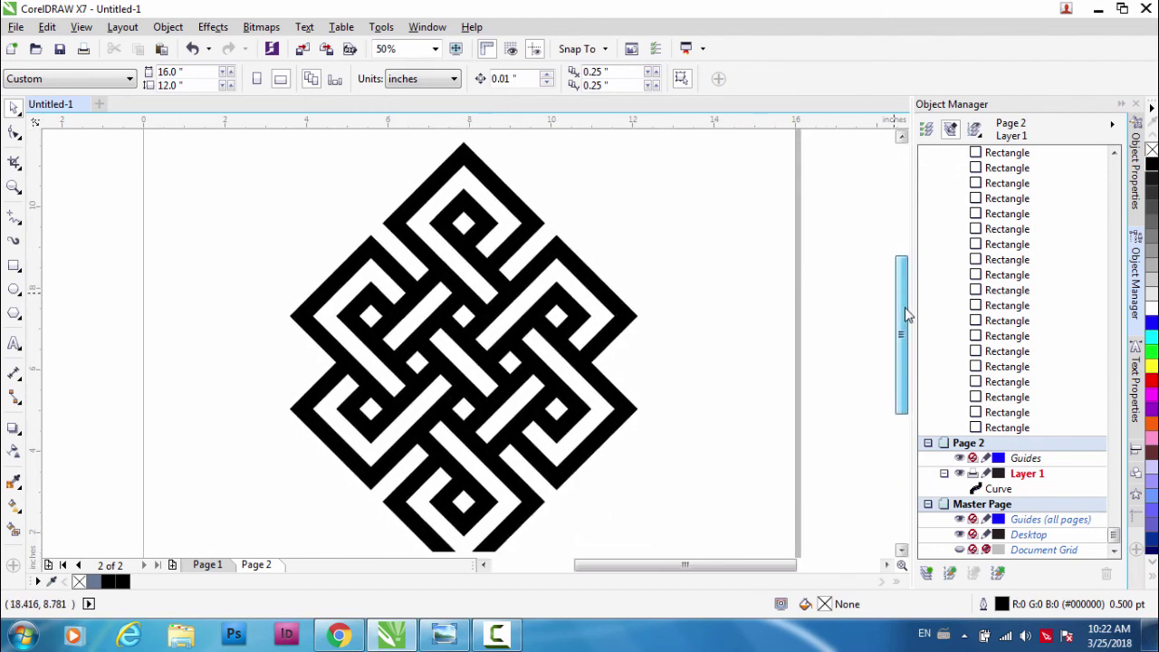